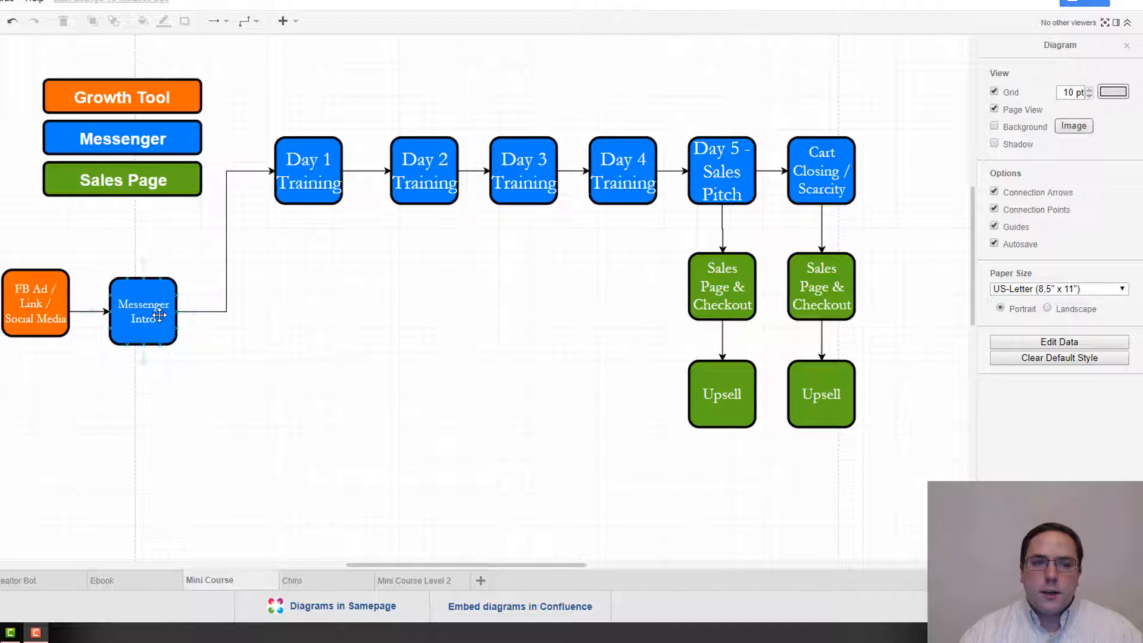
Step: Switch to ManyChat and open the Mini Course Level 1 flow from the Mini Course for FB Live folder, viewing its starting message
key(alt+Tab)
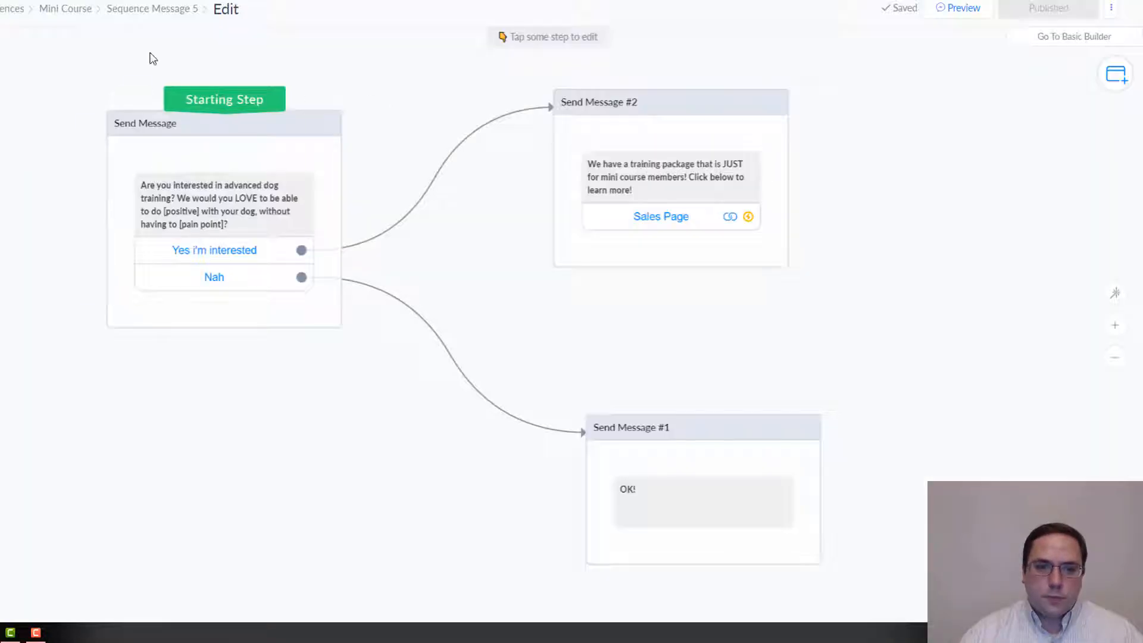
key(alt+Left)
key(alt+Left)
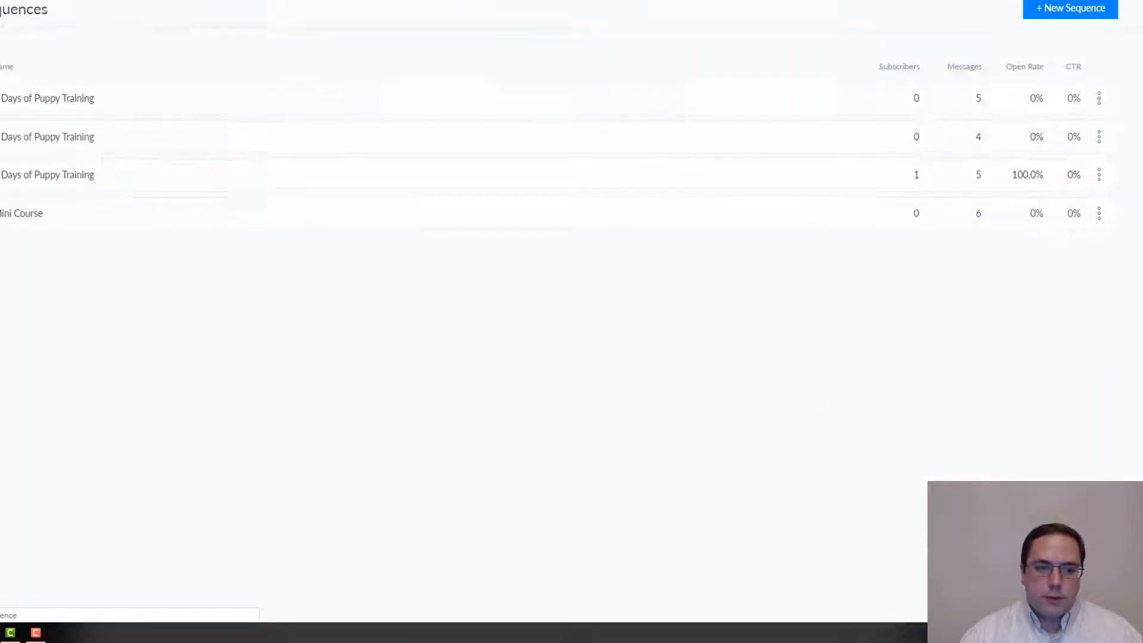
key(alt+Left)
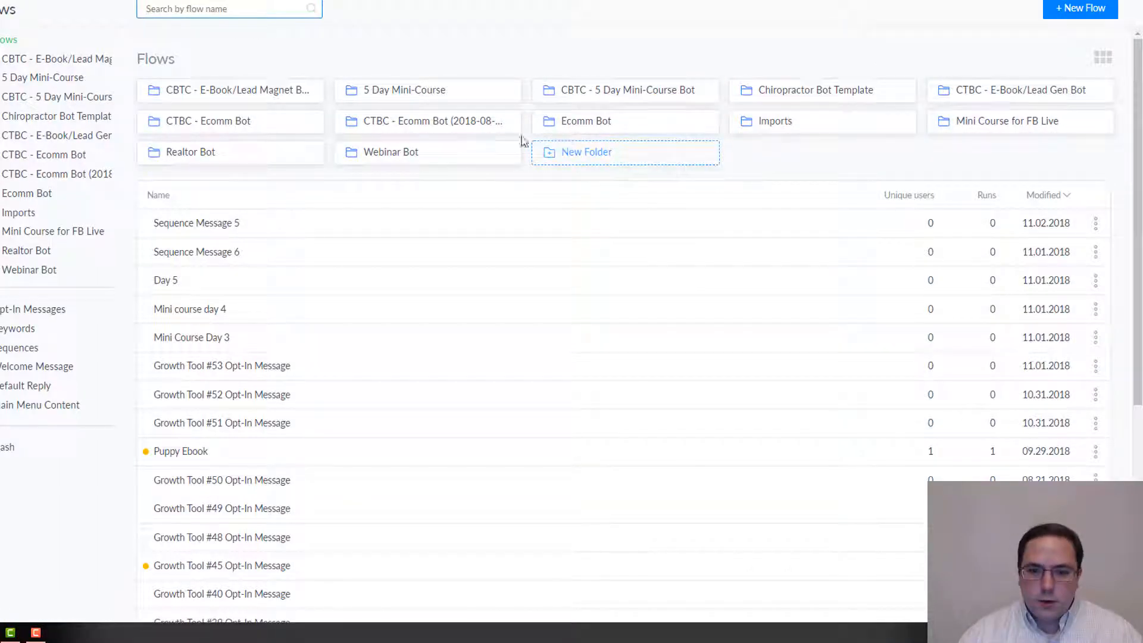
click(947, 122)
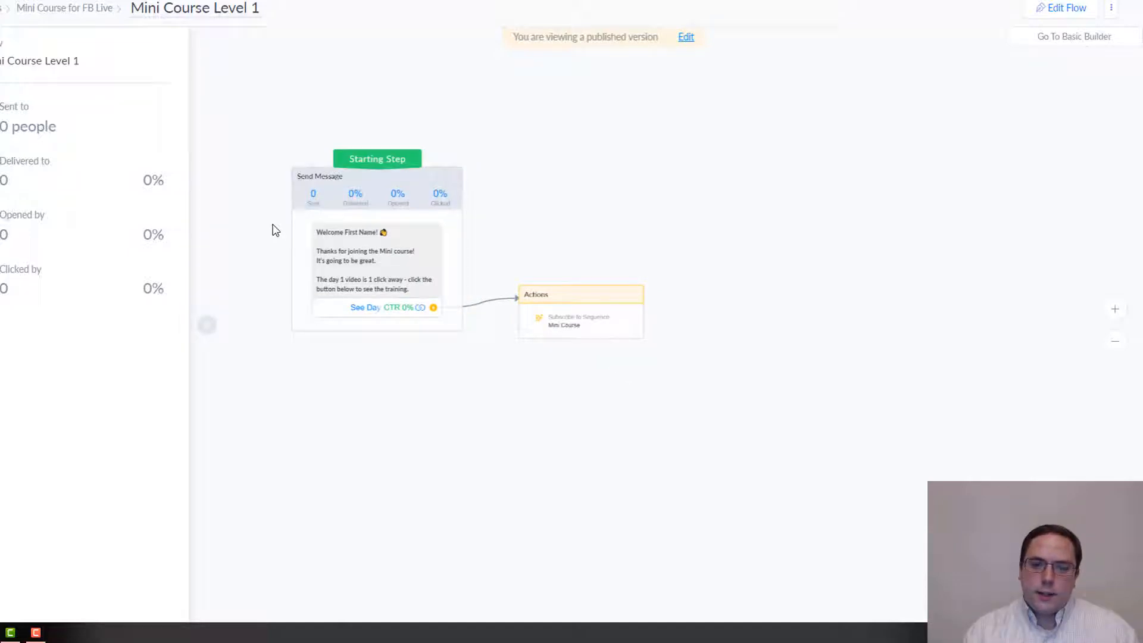
scroll(276, 230, up, 3)
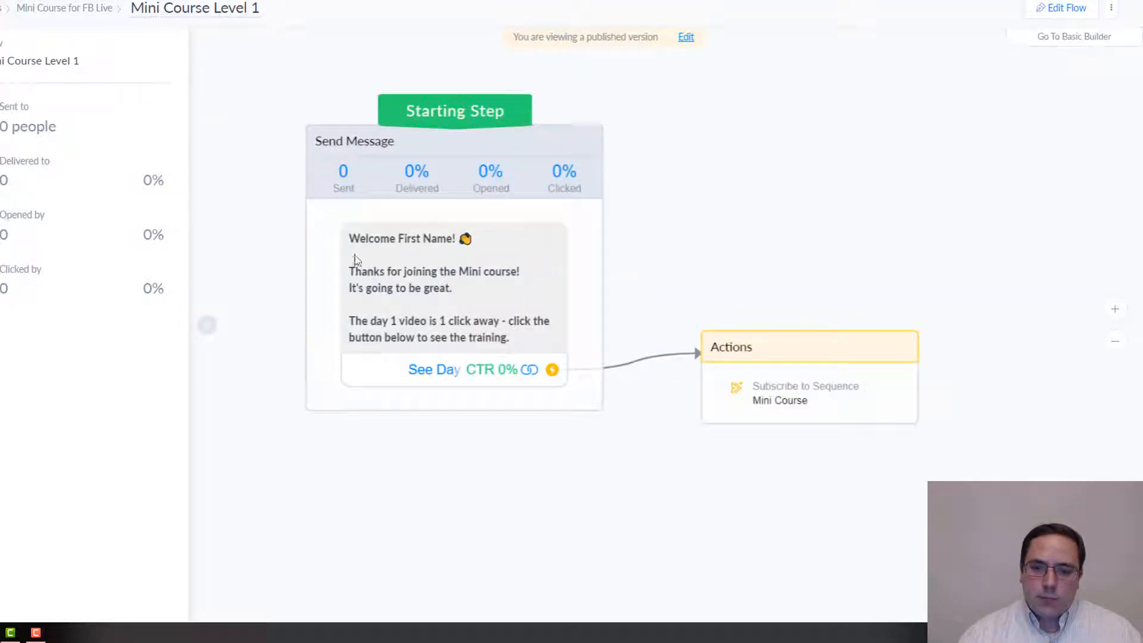
click(448, 270)
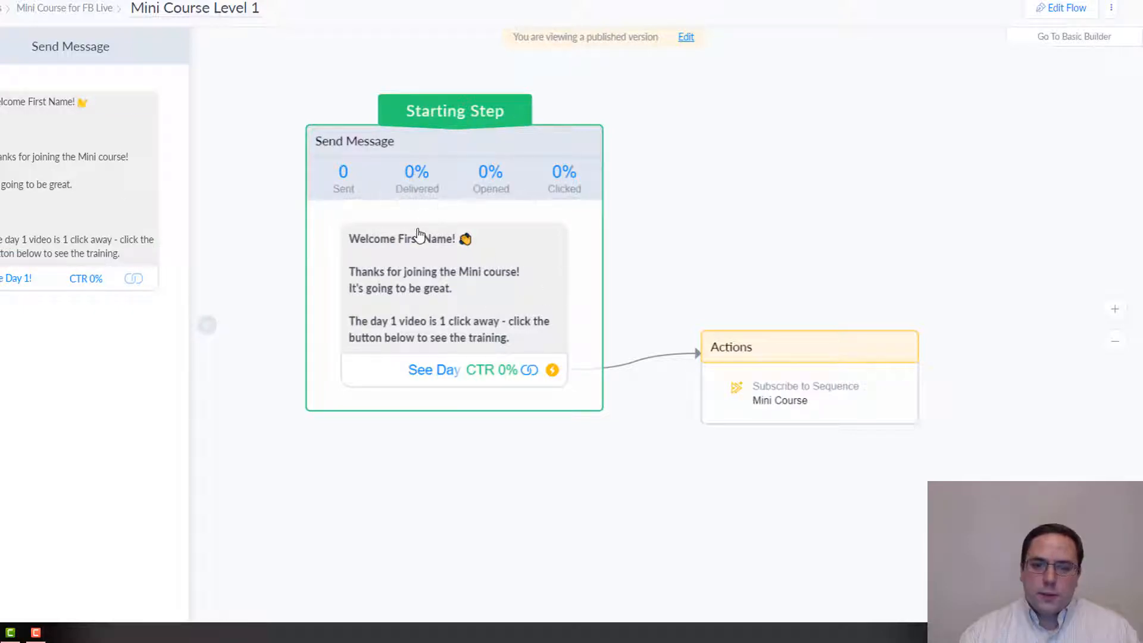
Step: Replace the plain First Name text in the Mini Course Level 1 welcome message with the First Name variable and publish the flow
click(1060, 8)
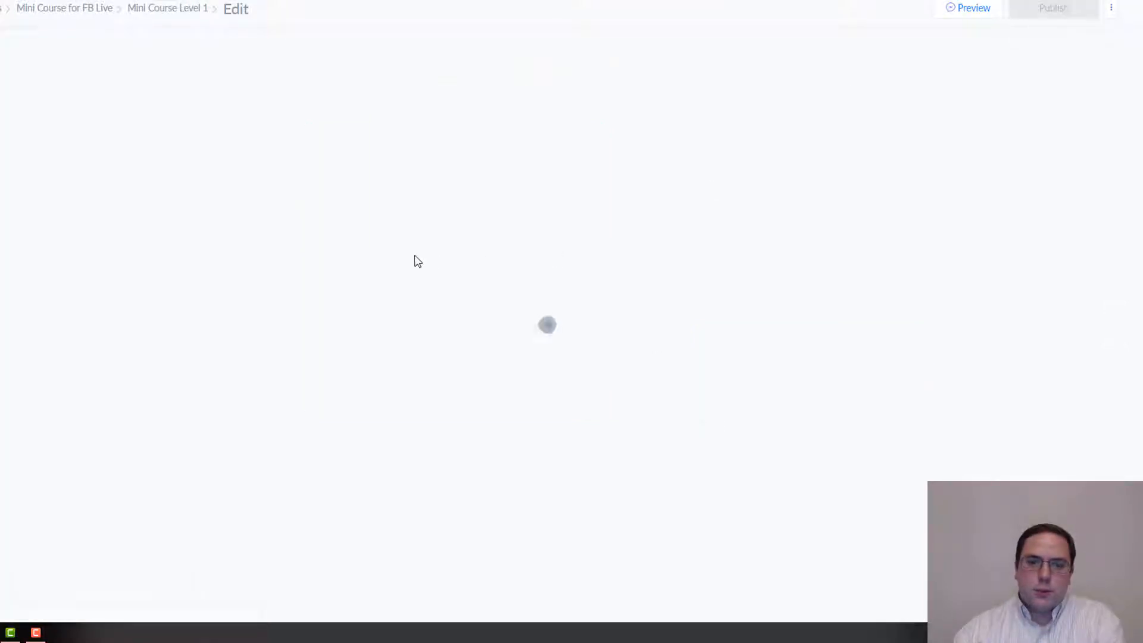
click(385, 295)
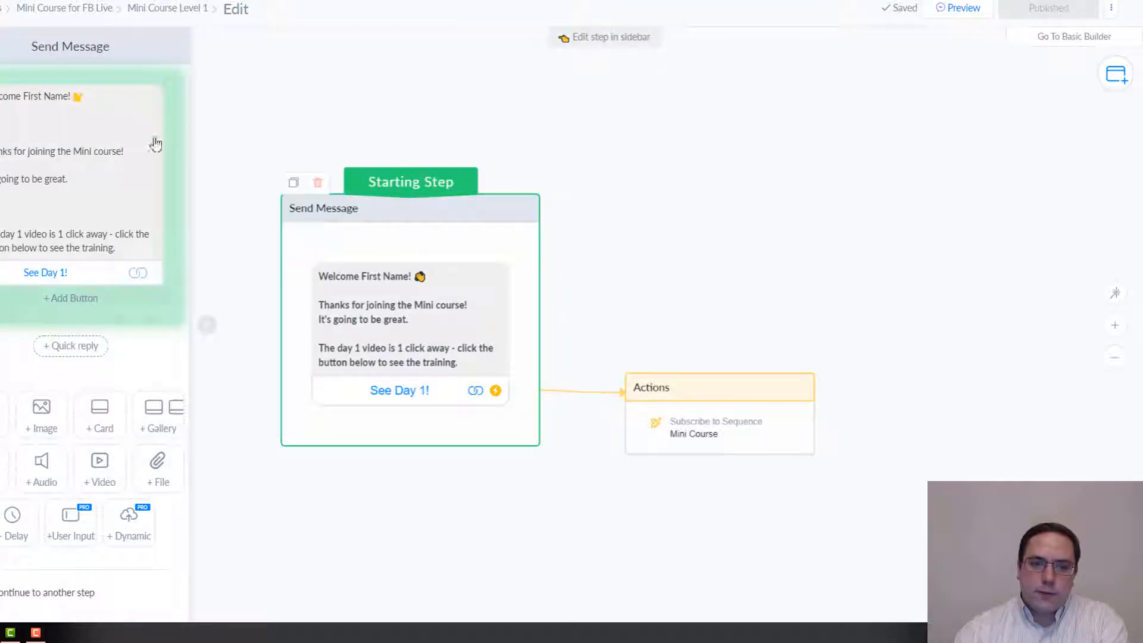
click(23, 96)
drag(24, 96, 70, 96)
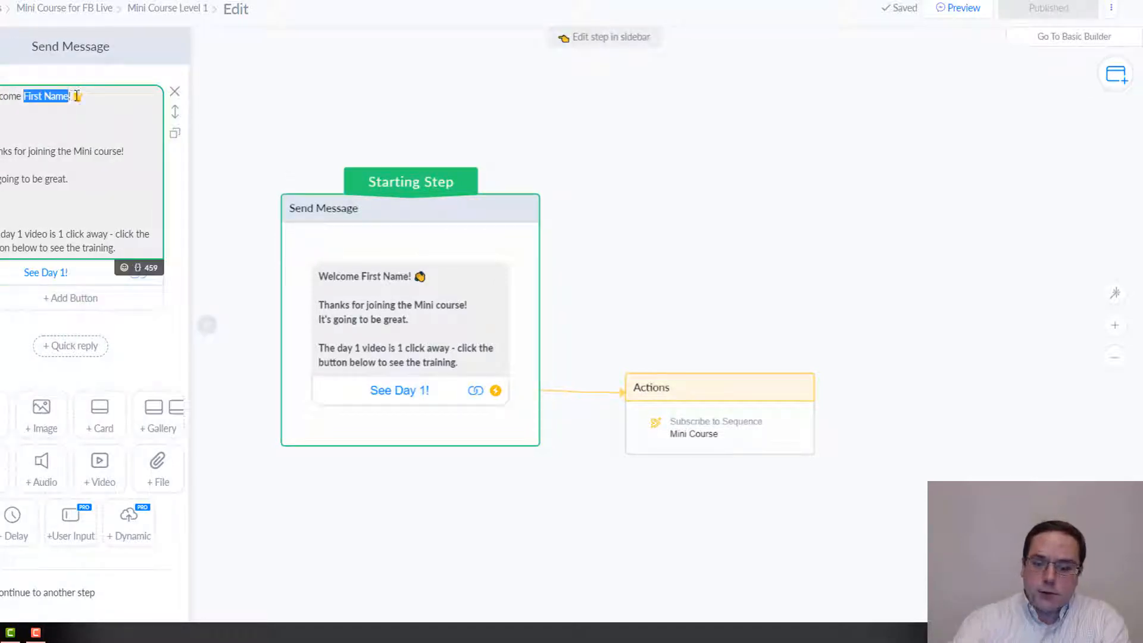
key(BackSpace)
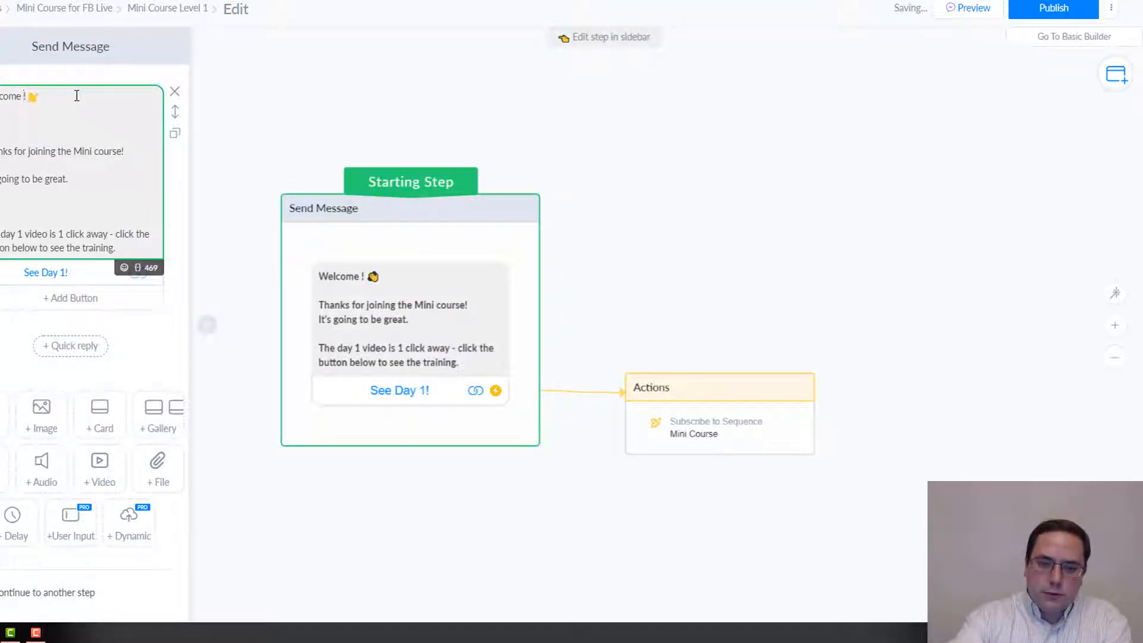
text({)
key(Return)
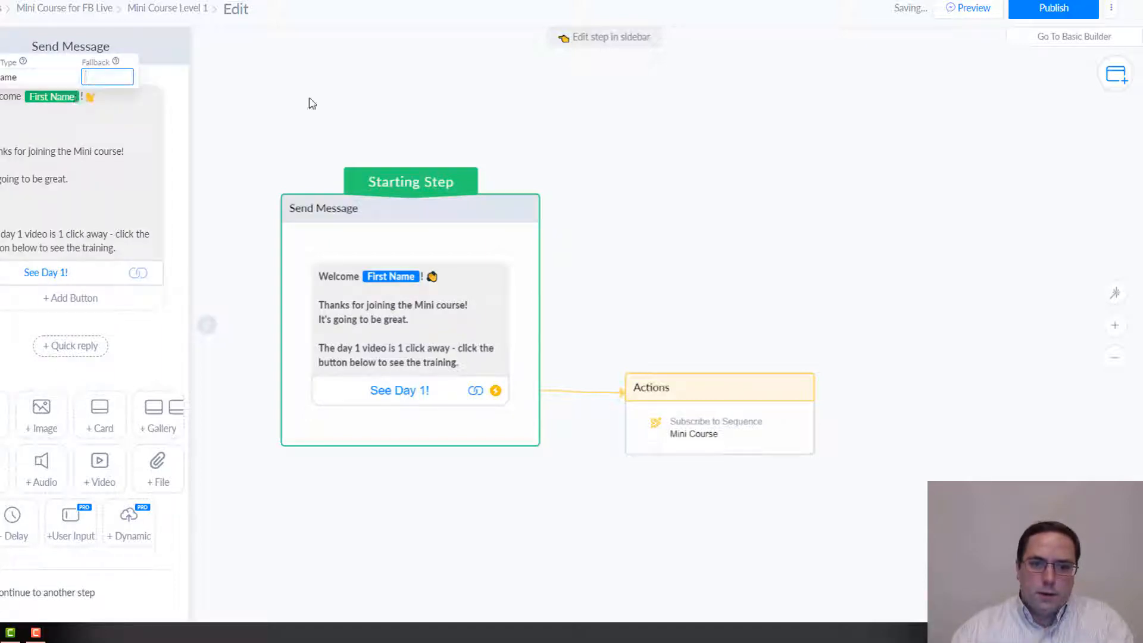
click(74, 117)
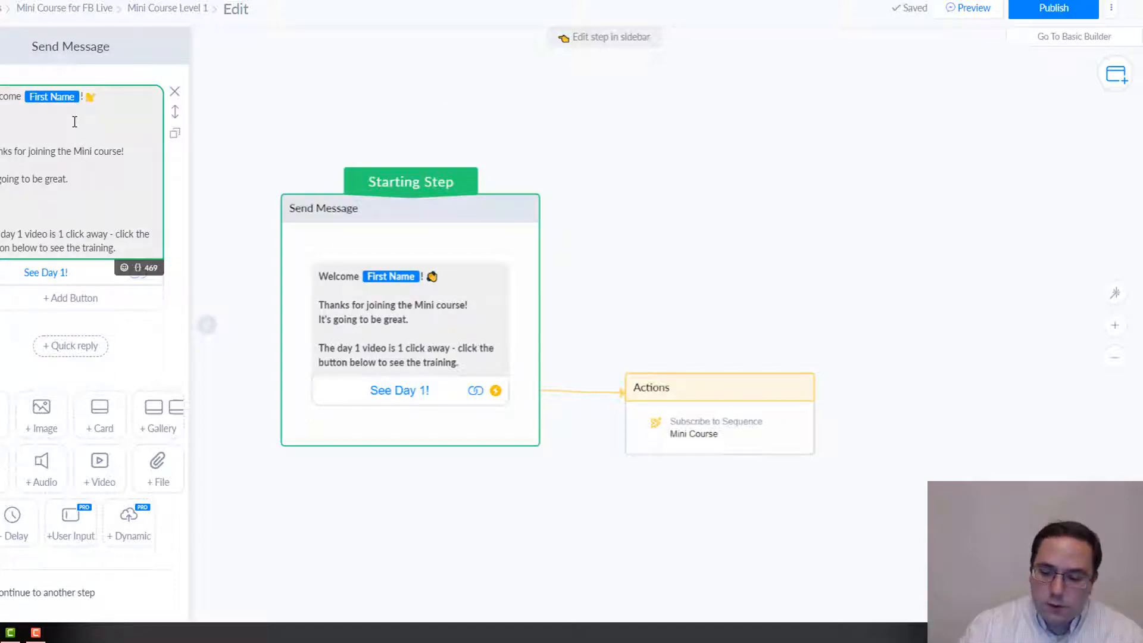
key(BackSpace)
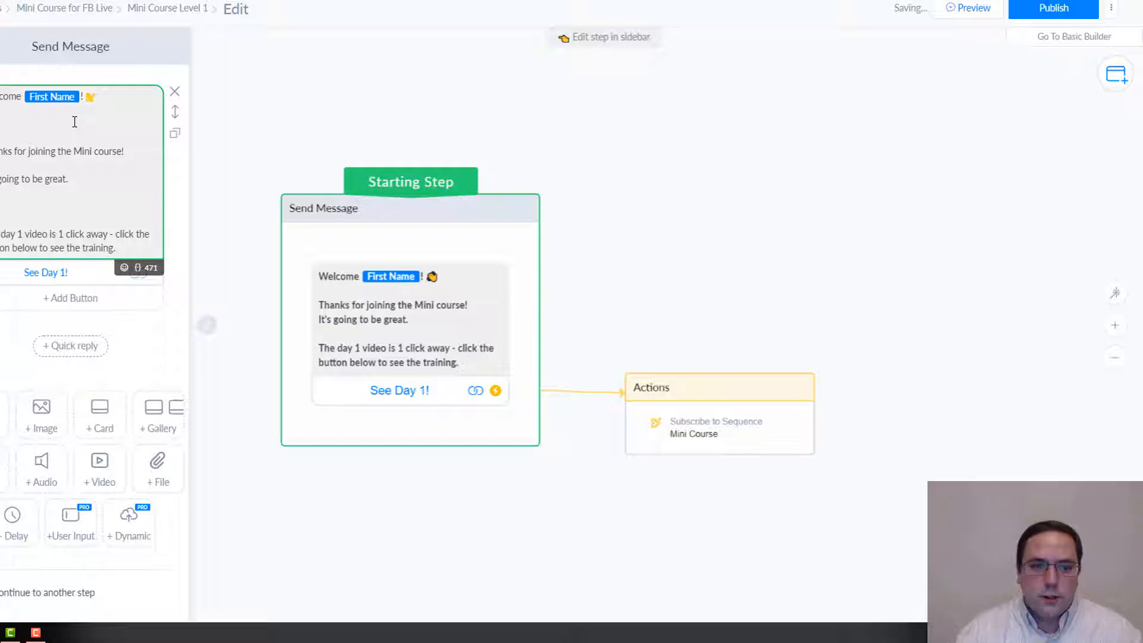
click(1062, 38)
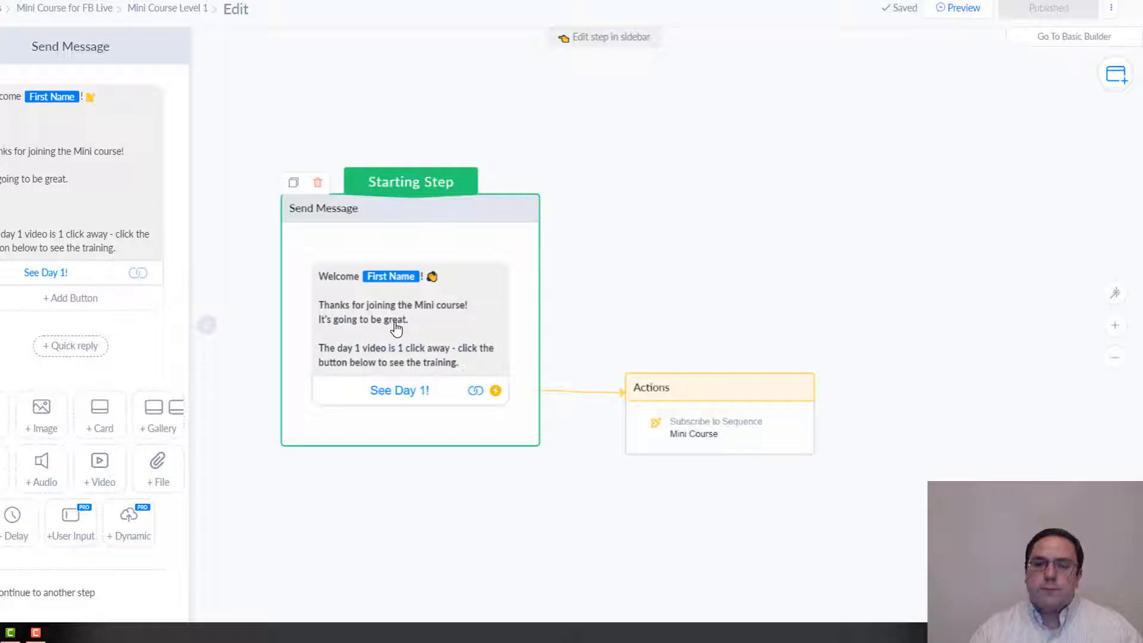
Step: Examine the website address set for the welcome message's See Day 1! button
click(433, 403)
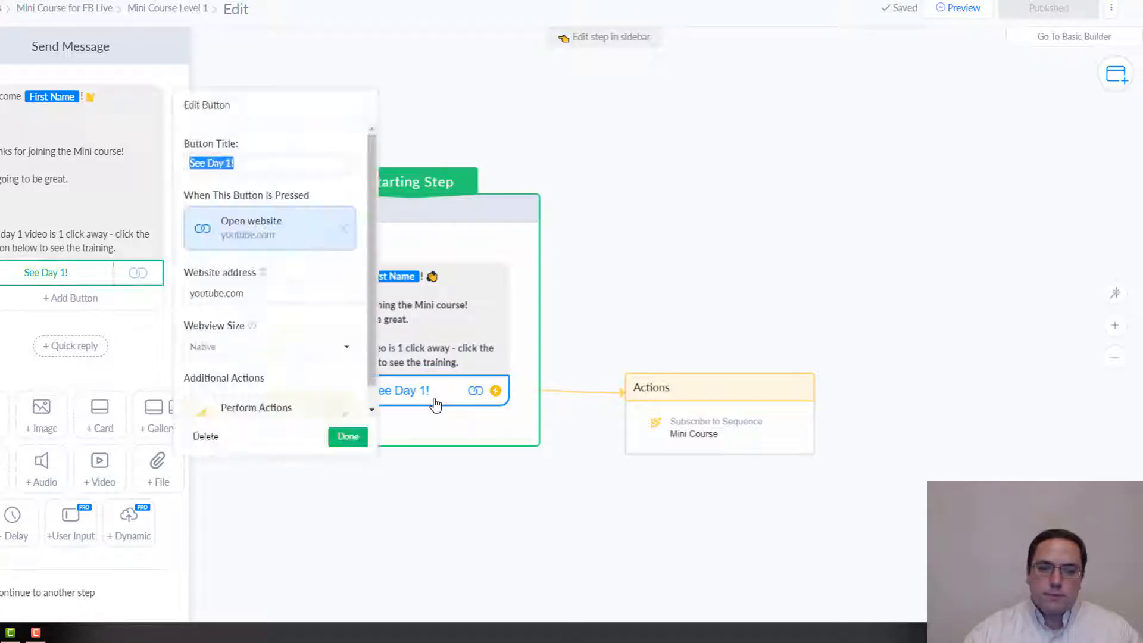
click(263, 293)
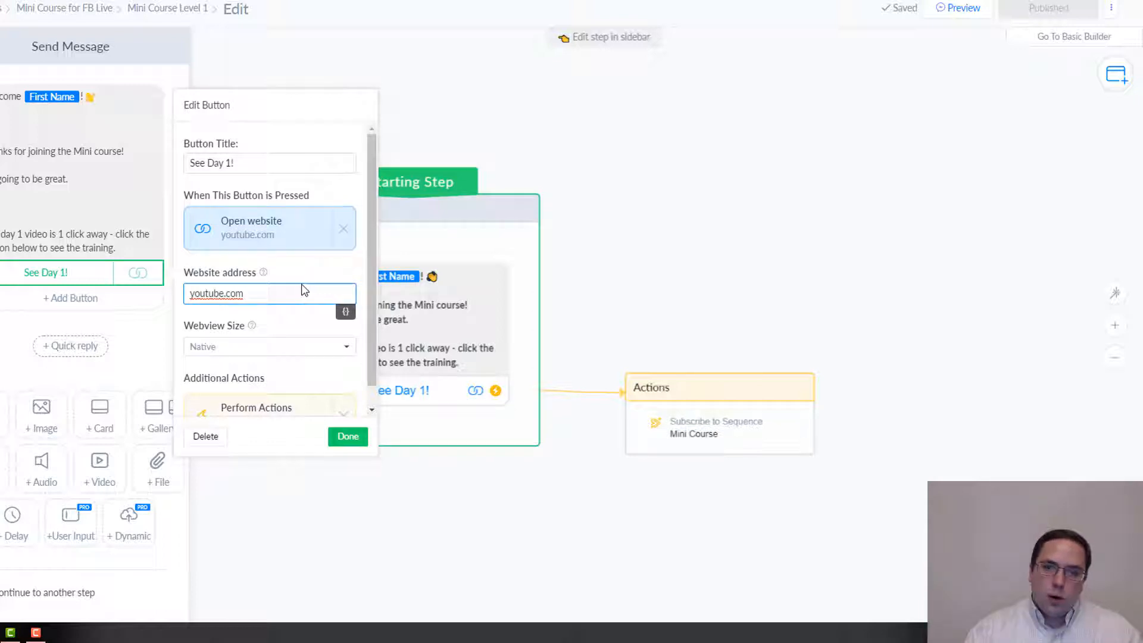
click(457, 102)
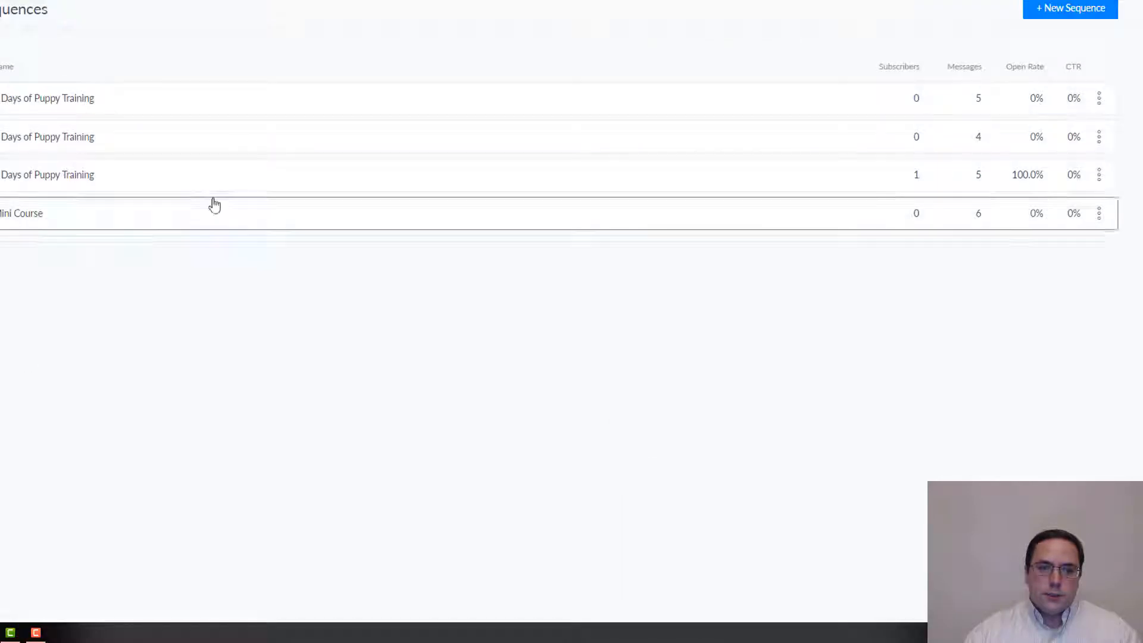
Step: Open the Mini Course sequence's Mini Course Day message for editing and examine the website address of its New Button #1
click(102, 201)
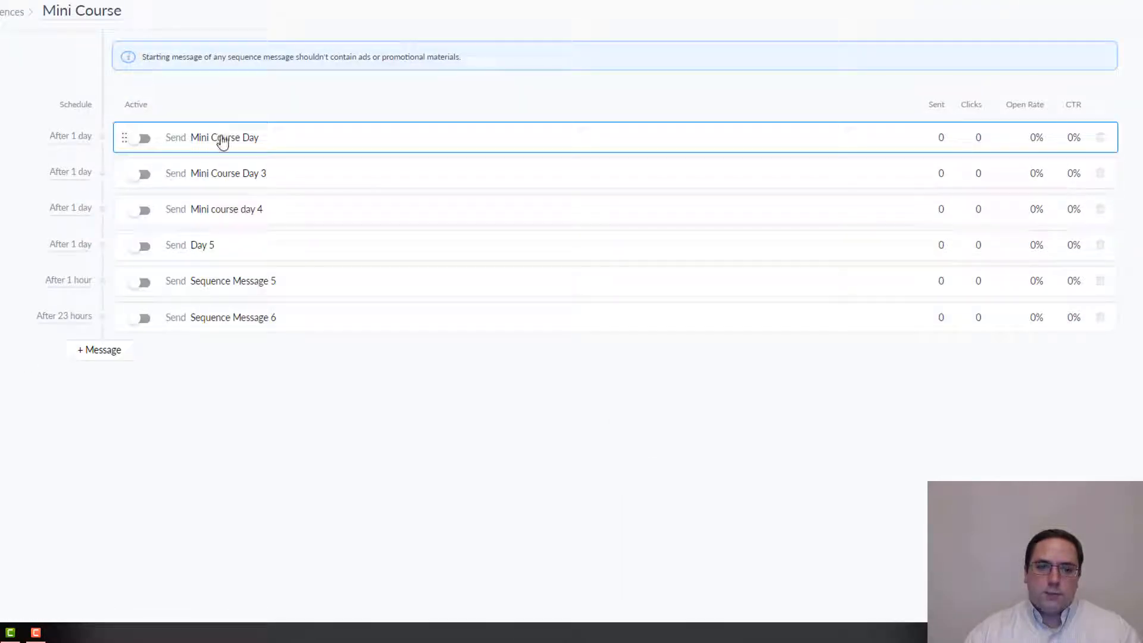
click(222, 141)
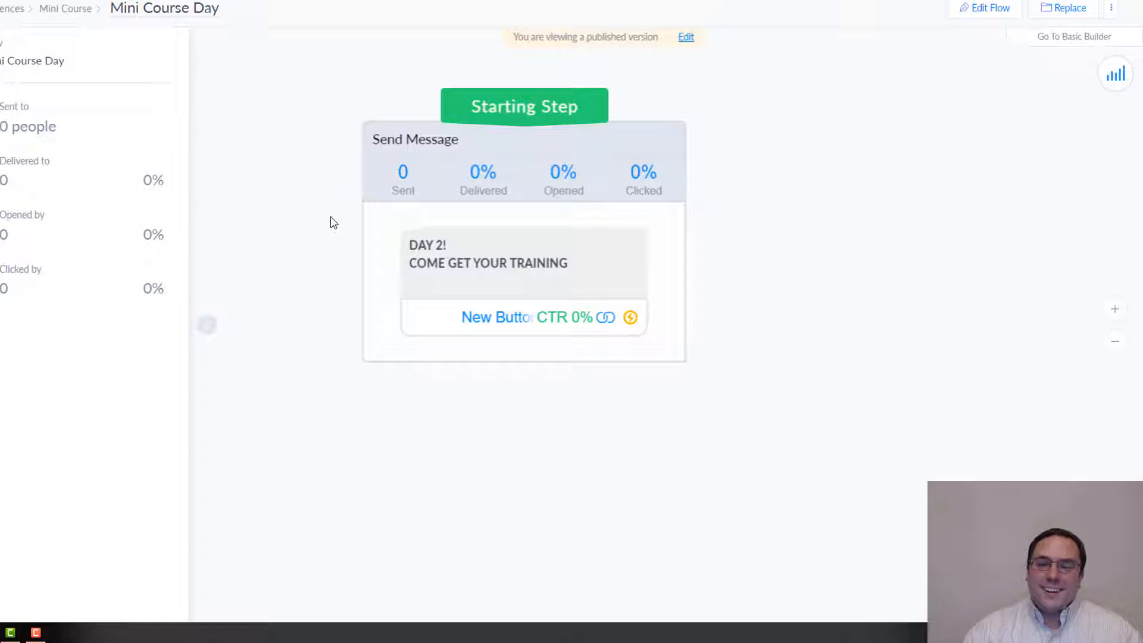
click(1052, 9)
click(989, 8)
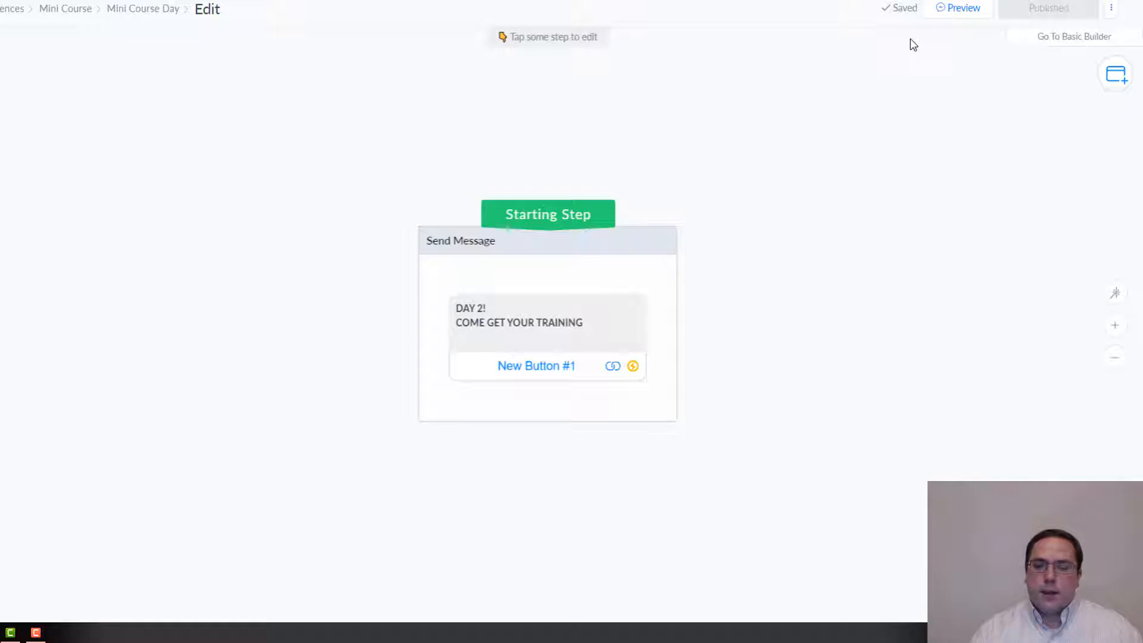
click(539, 368)
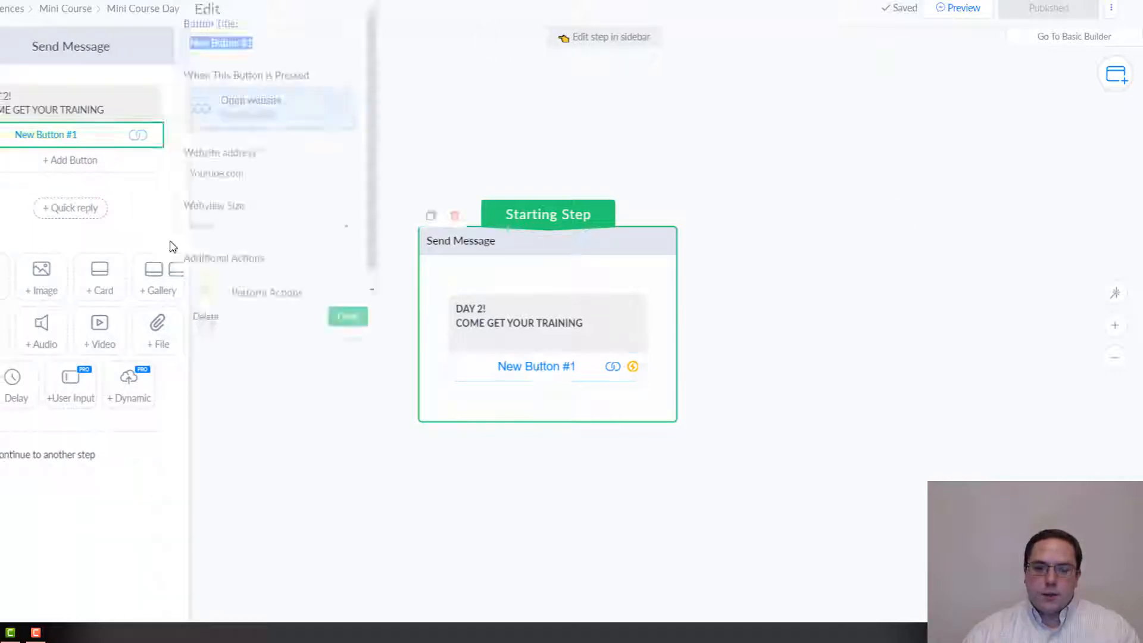
click(272, 179)
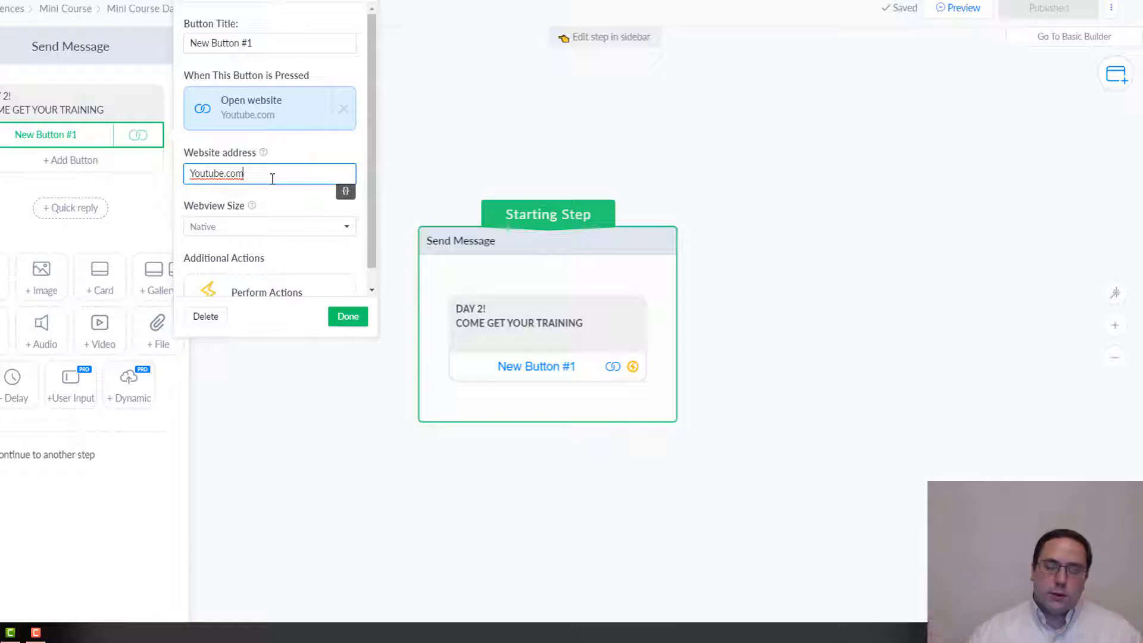
click(747, 141)
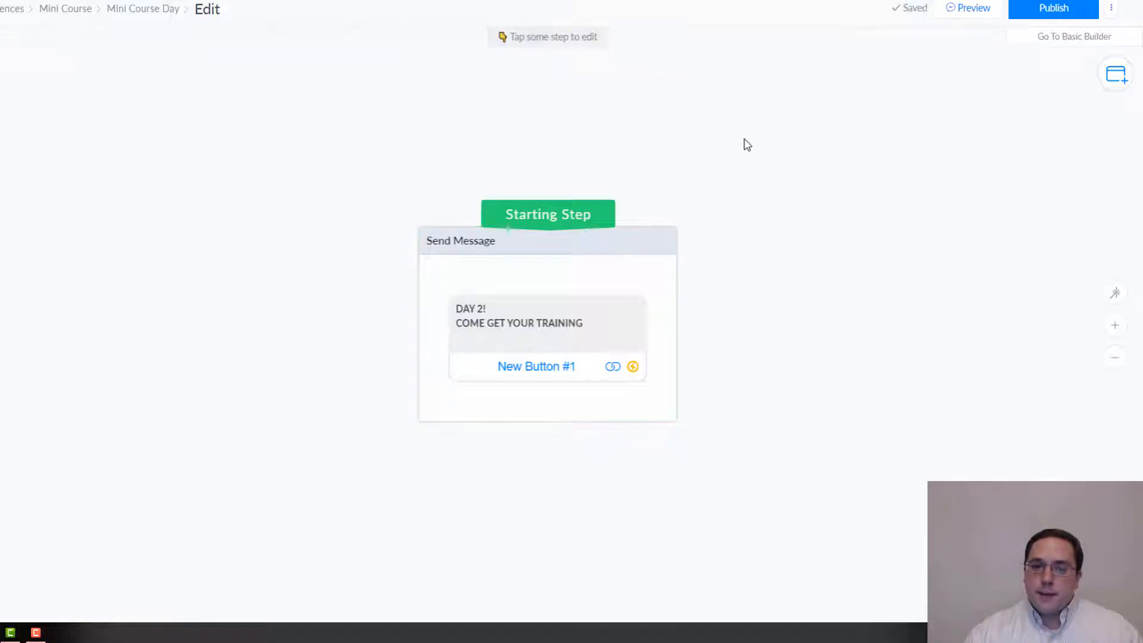
Step: Return to the Mini Course sequence, open Sequence Message 5 and examine how its Yes and Nah replies branch to the follow-up messages
click(9, 11)
click(99, 216)
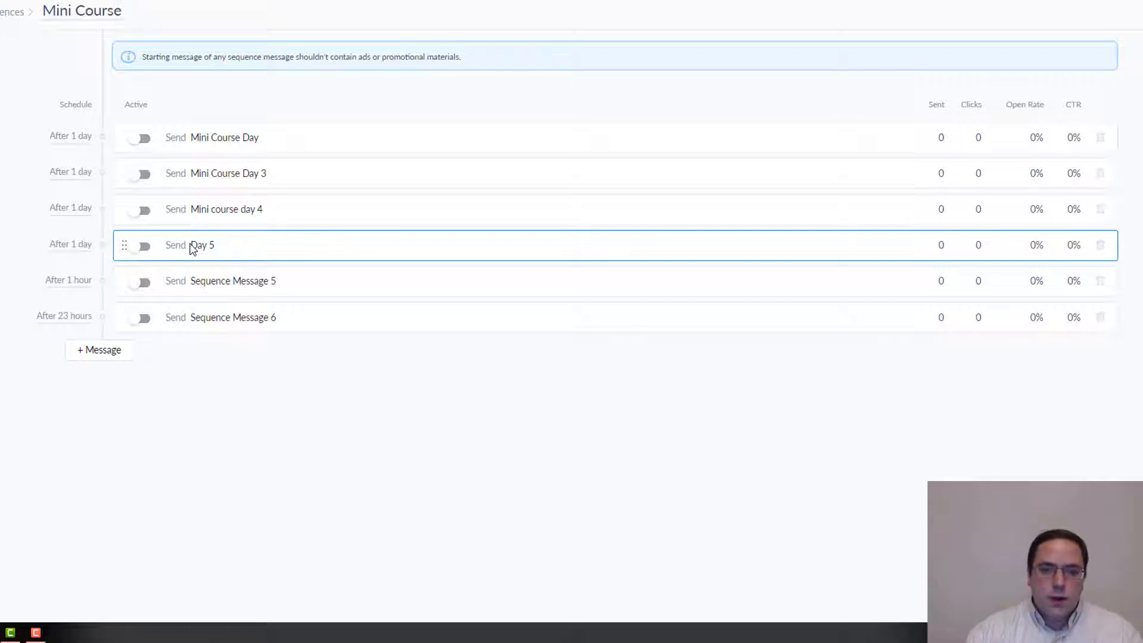
click(212, 290)
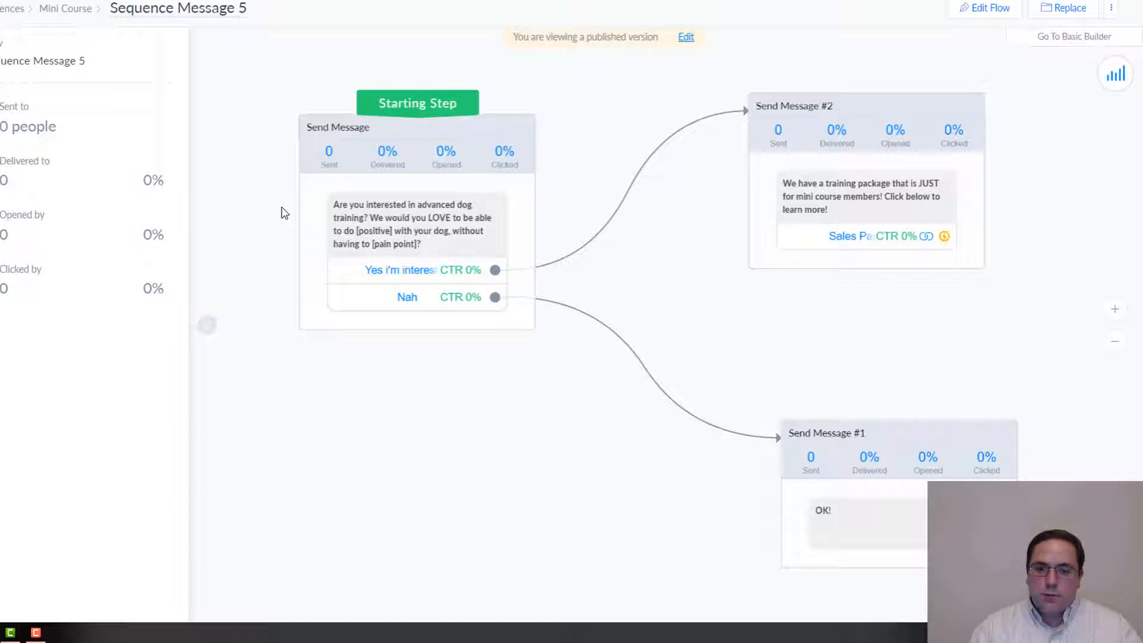
click(393, 224)
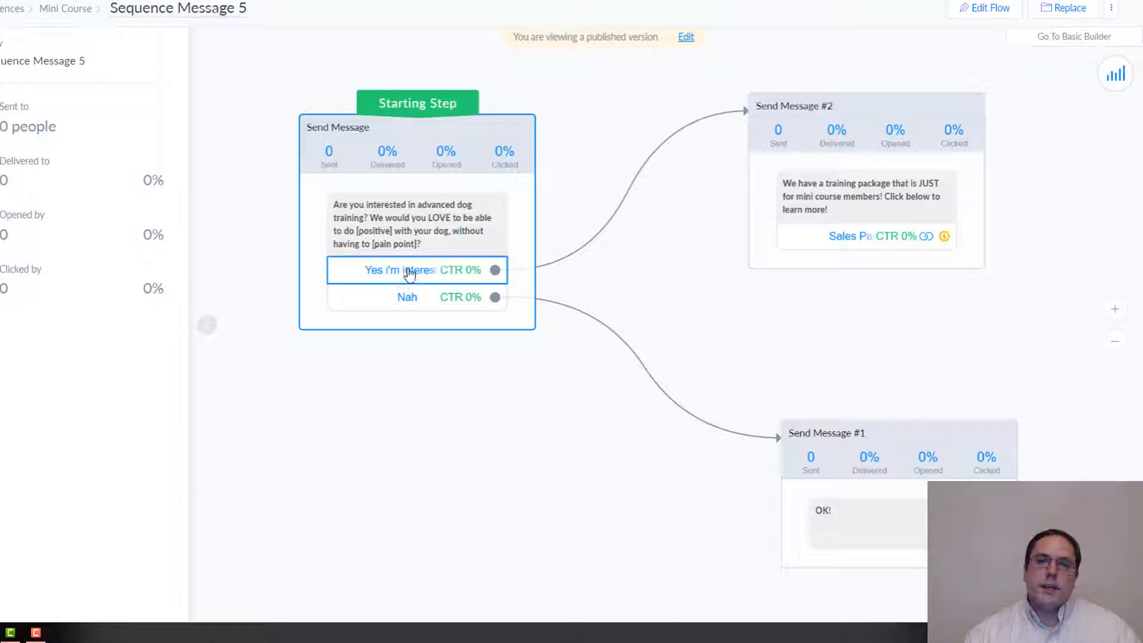
drag(638, 255, 608, 272)
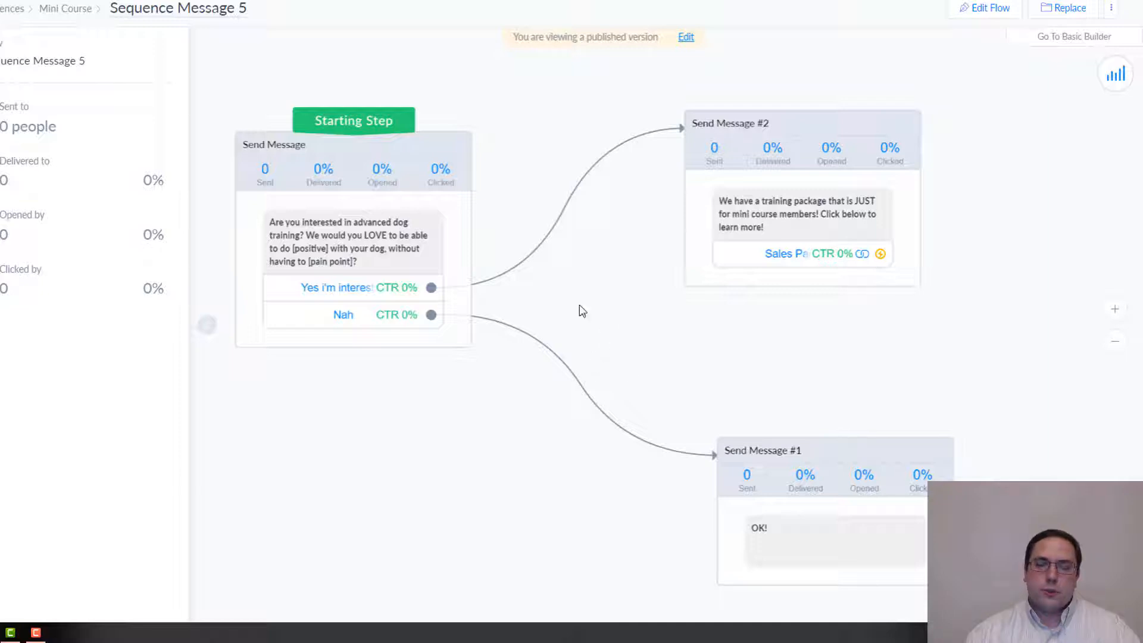
click(428, 288)
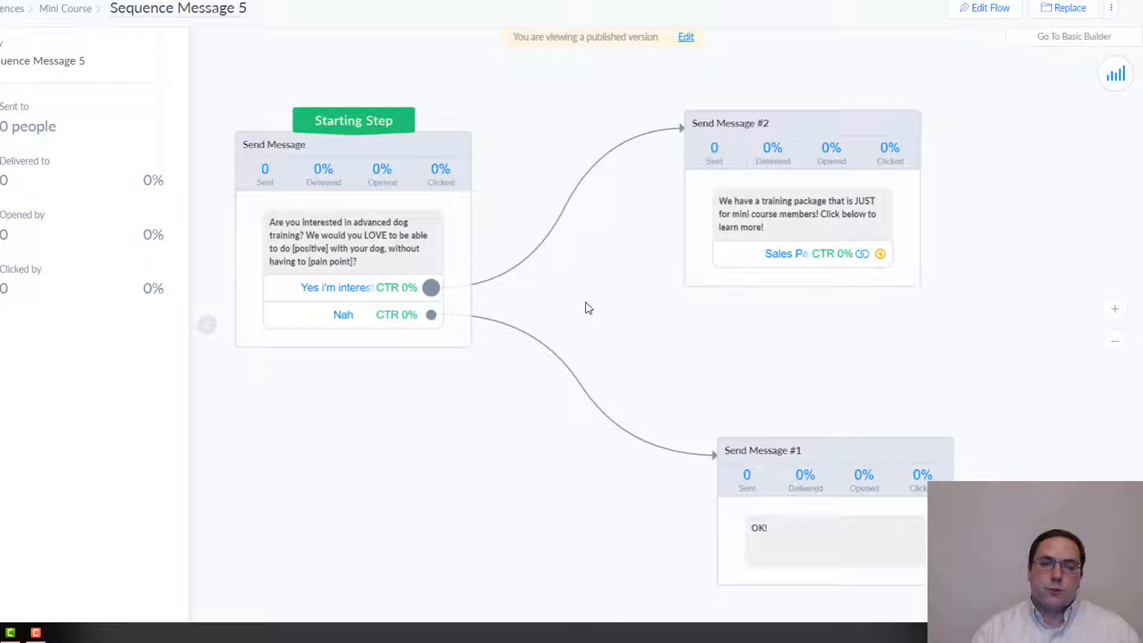
click(751, 283)
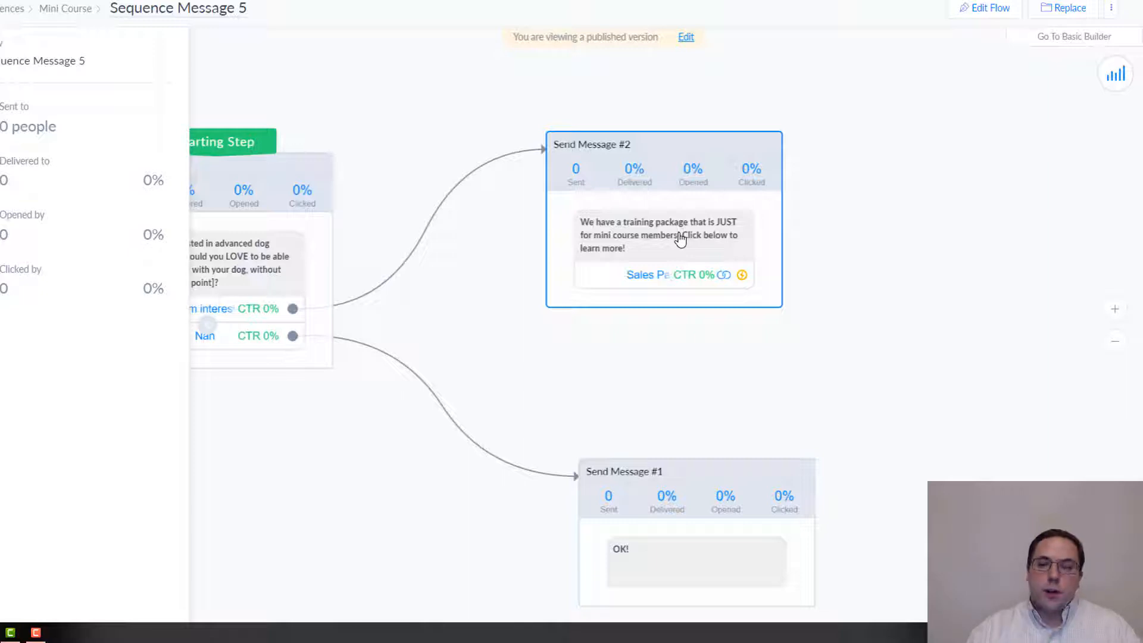
click(557, 255)
drag(536, 255, 557, 238)
scroll(558, 239, down, 2)
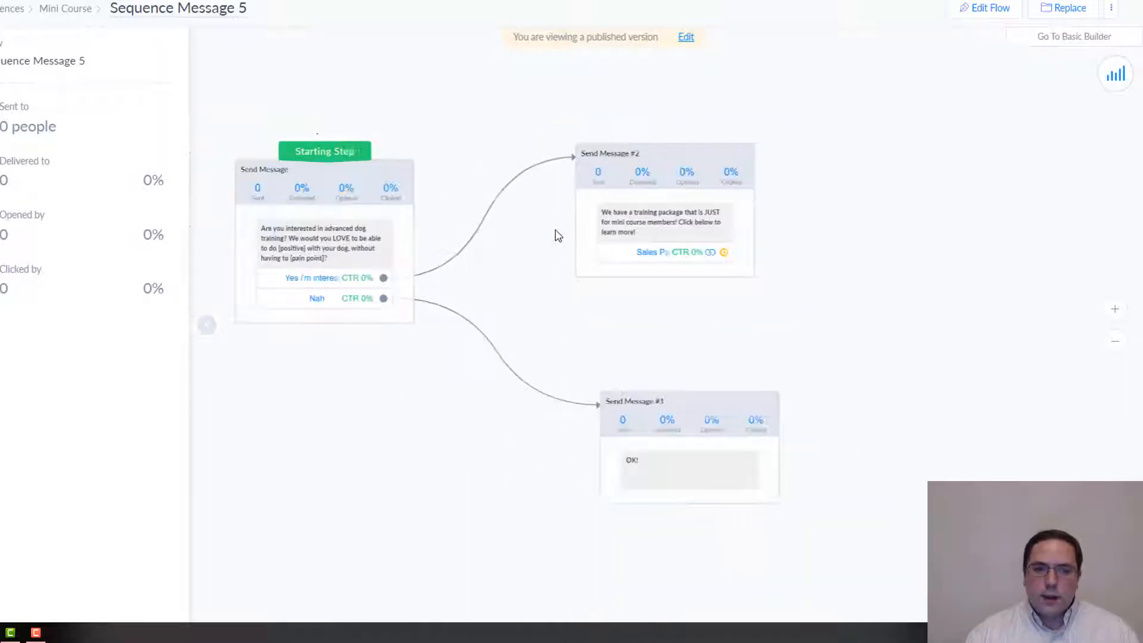
Step: View the content of Sequence Message 6 in the Mini Course sequence and return to the message list
click(84, 11)
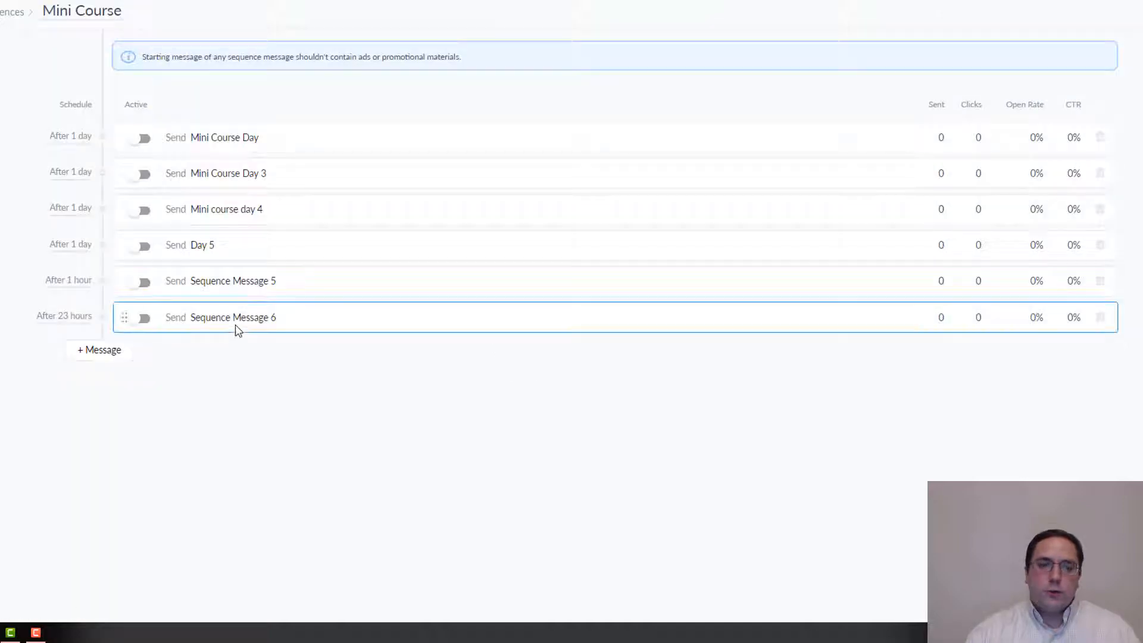
click(245, 326)
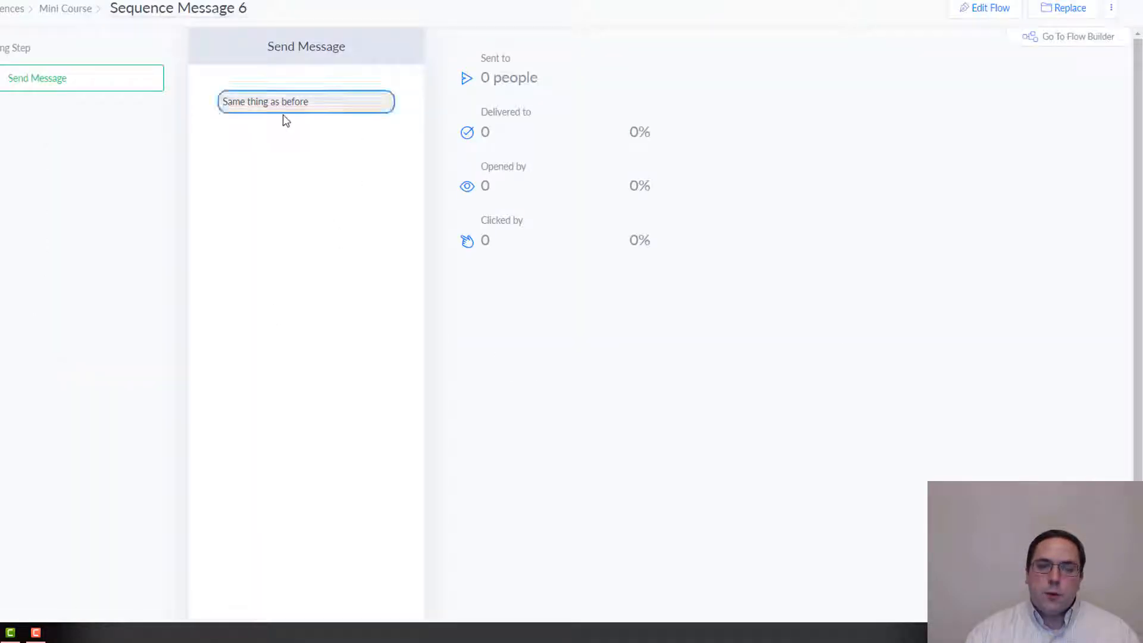
click(58, 12)
Step: Reopen Sequence Message 5 and review its full flow with the statistics sidebar closed
click(271, 279)
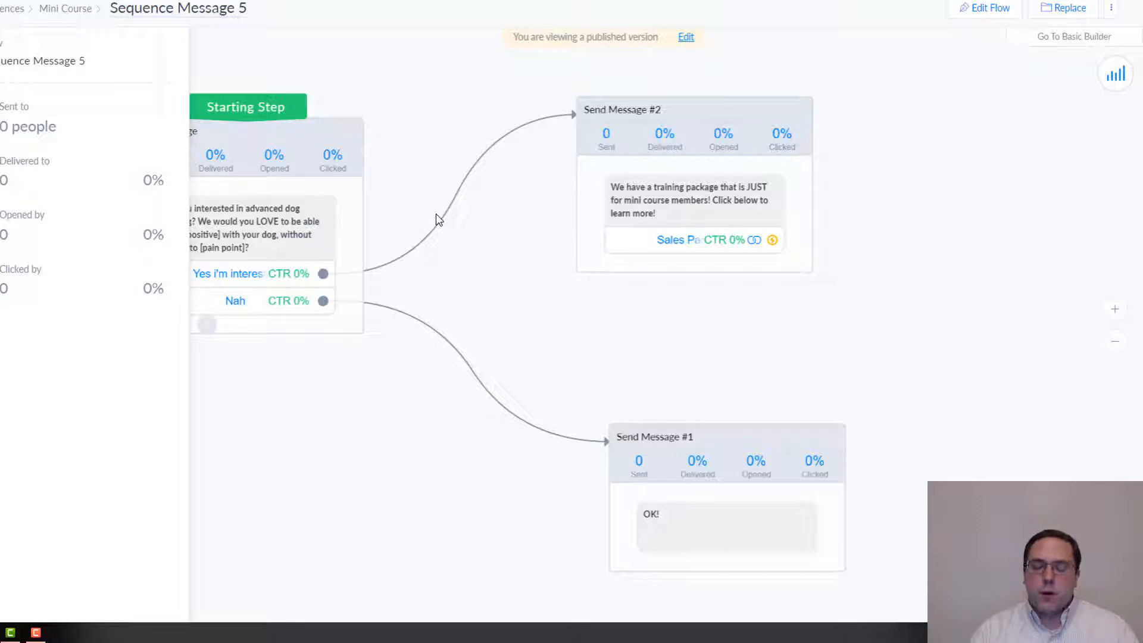
click(460, 245)
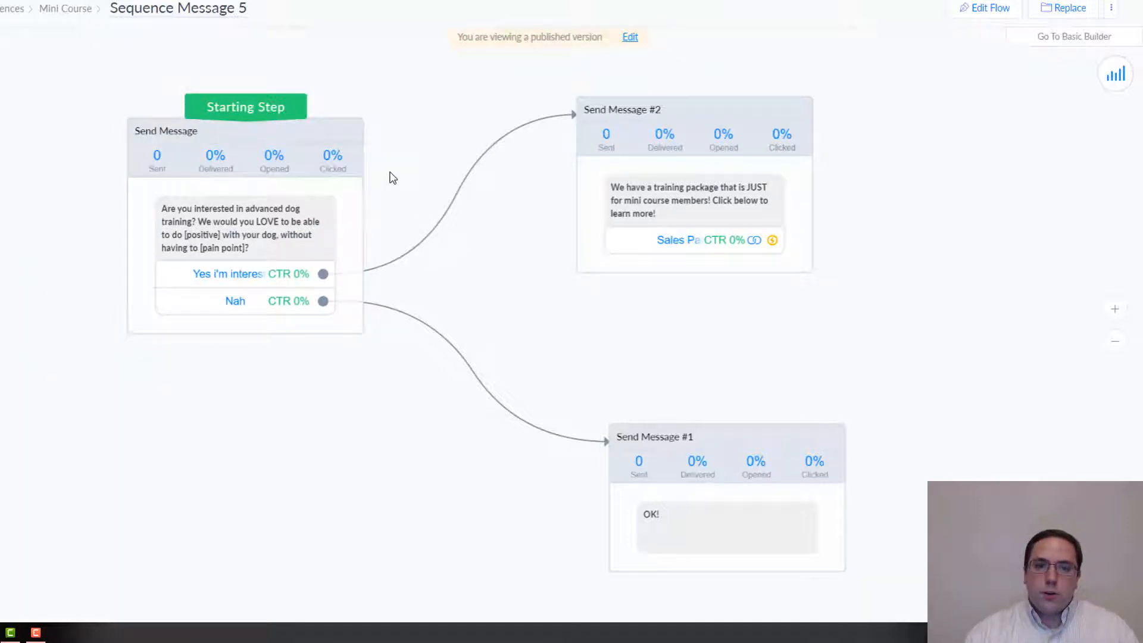
scroll(391, 178, down, 2)
drag(432, 222, 337, 230)
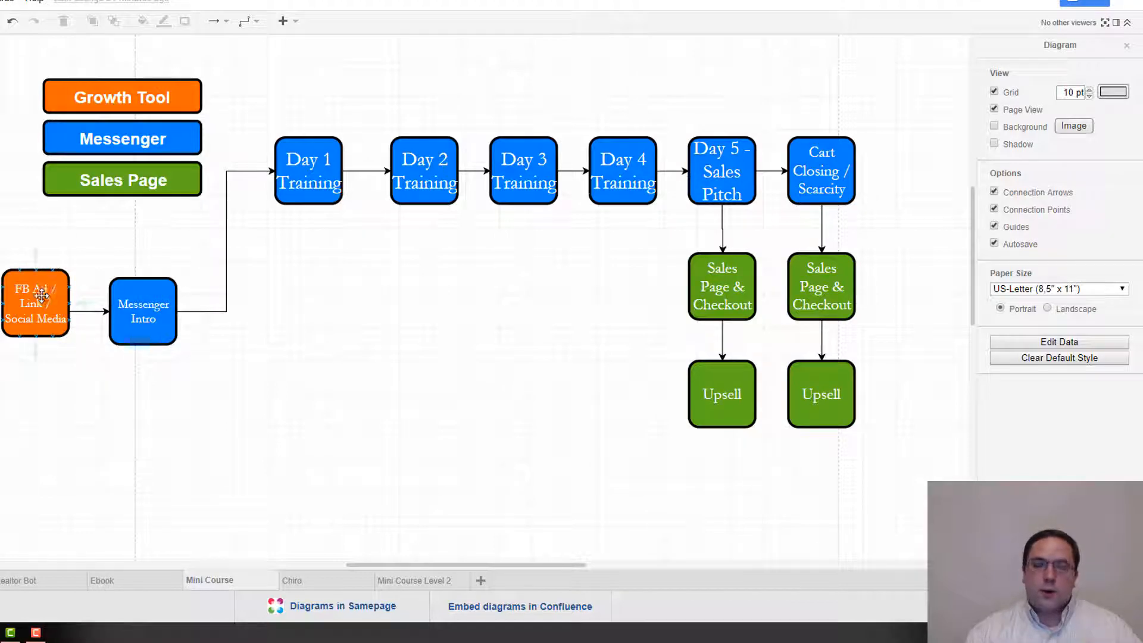
click(150, 311)
click(340, 299)
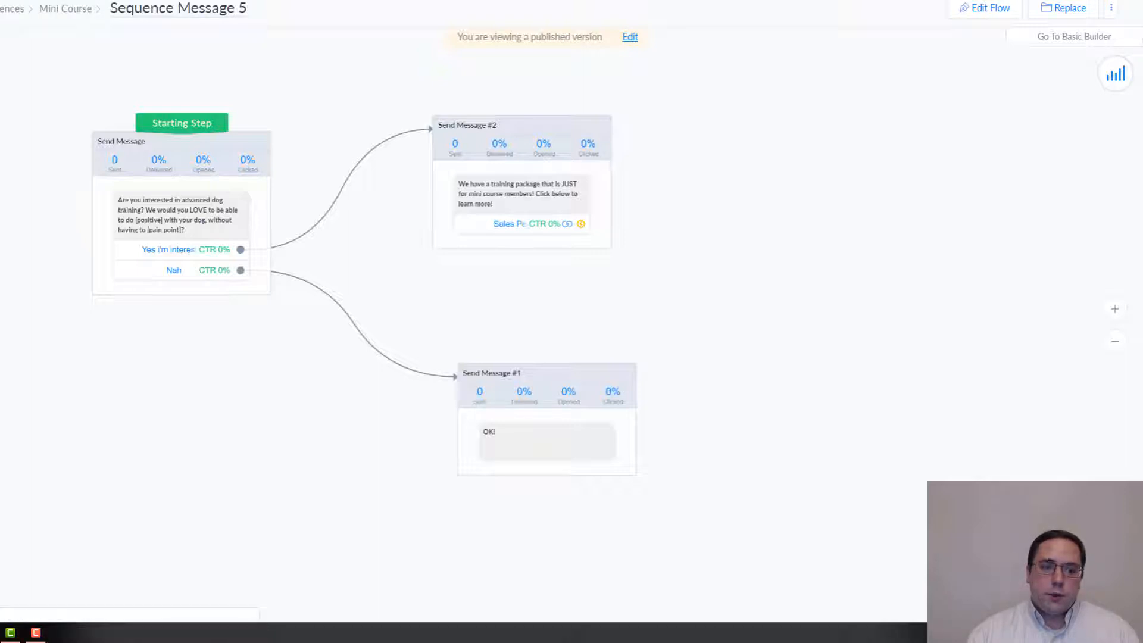
Step: Open the Mini Course Level 2 flow from the Mini Course for FB Live folder for editing
click(1, 188)
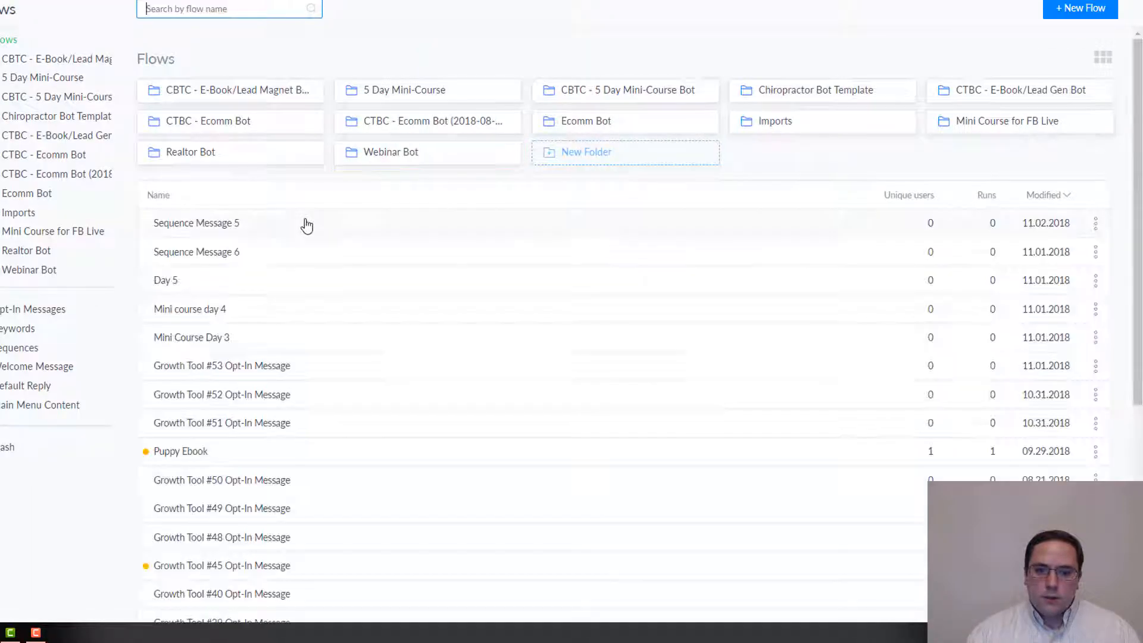
click(983, 121)
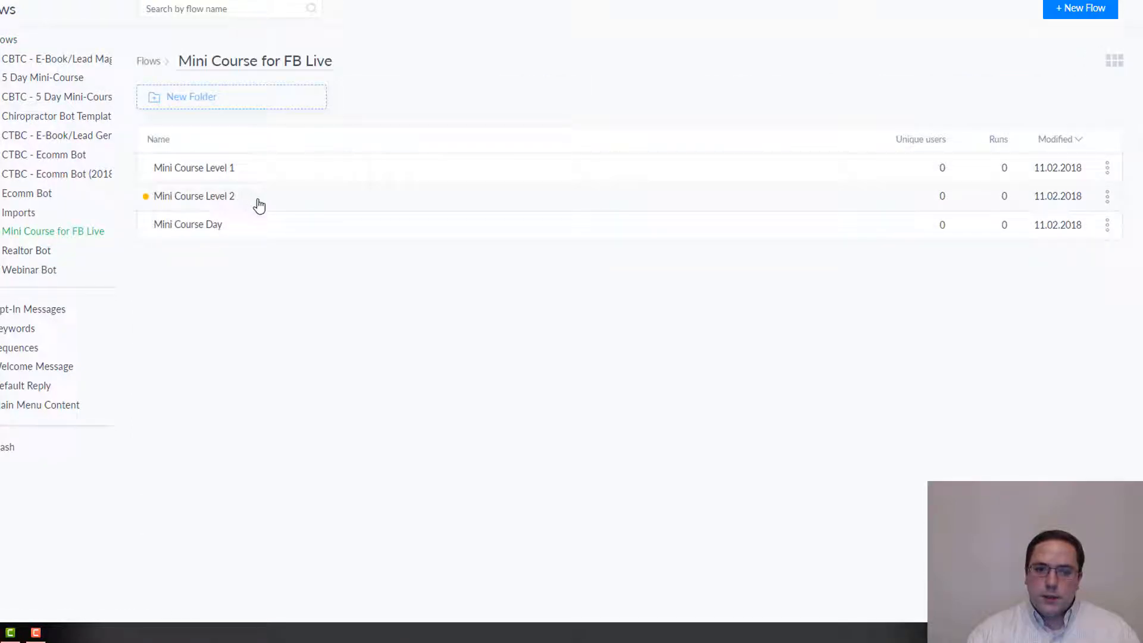
click(259, 205)
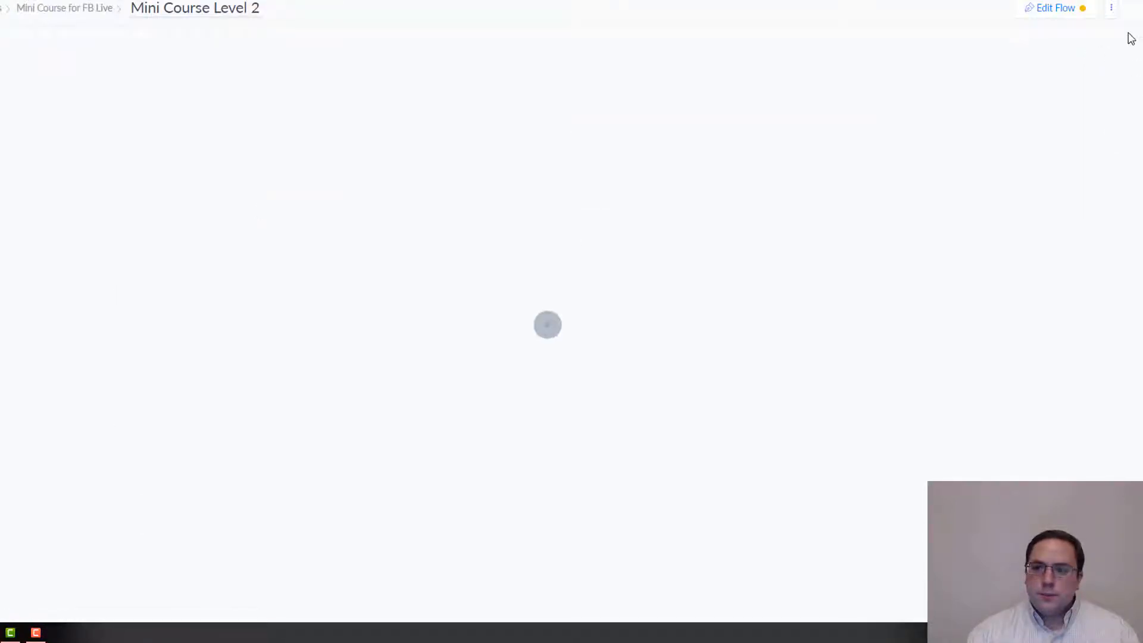
click(1054, 12)
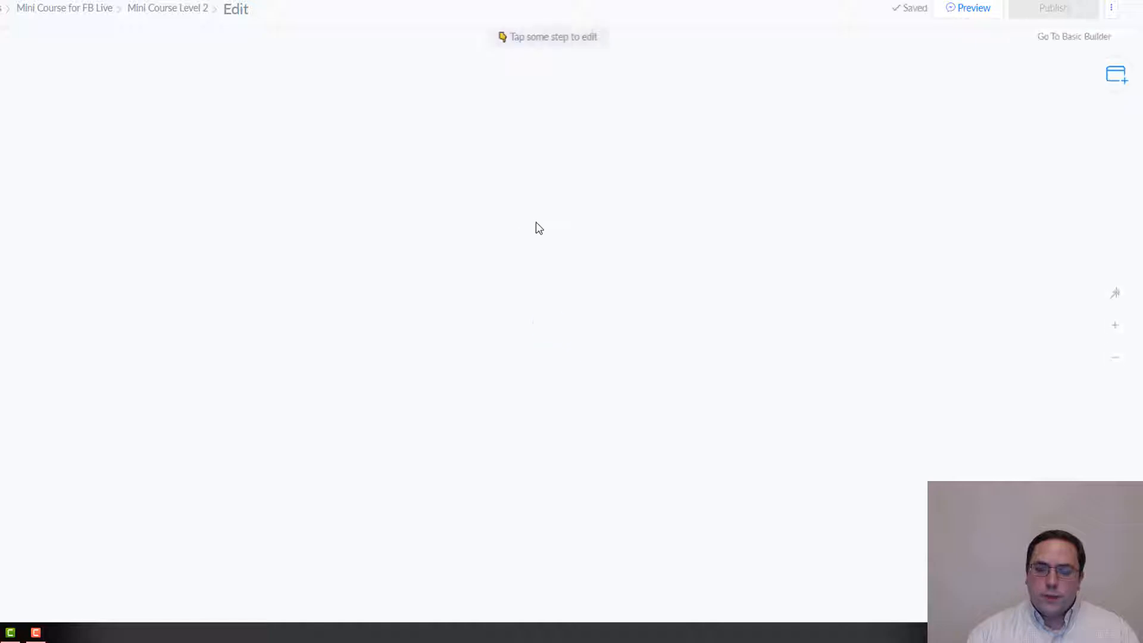
Step: Examine the Opt-In Message of the Mini Course Level 2 flow and its < 1 year and > 1 Year replies
drag(474, 265, 377, 271)
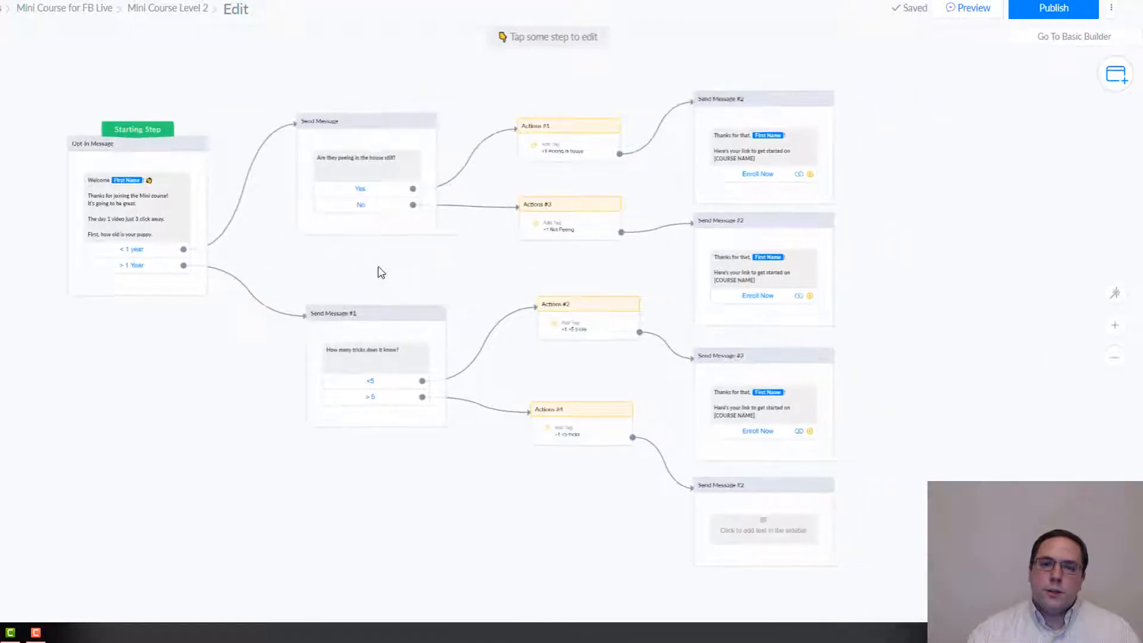
scroll(380, 283, up, 3)
drag(464, 338, 515, 350)
scroll(409, 311, up, 3)
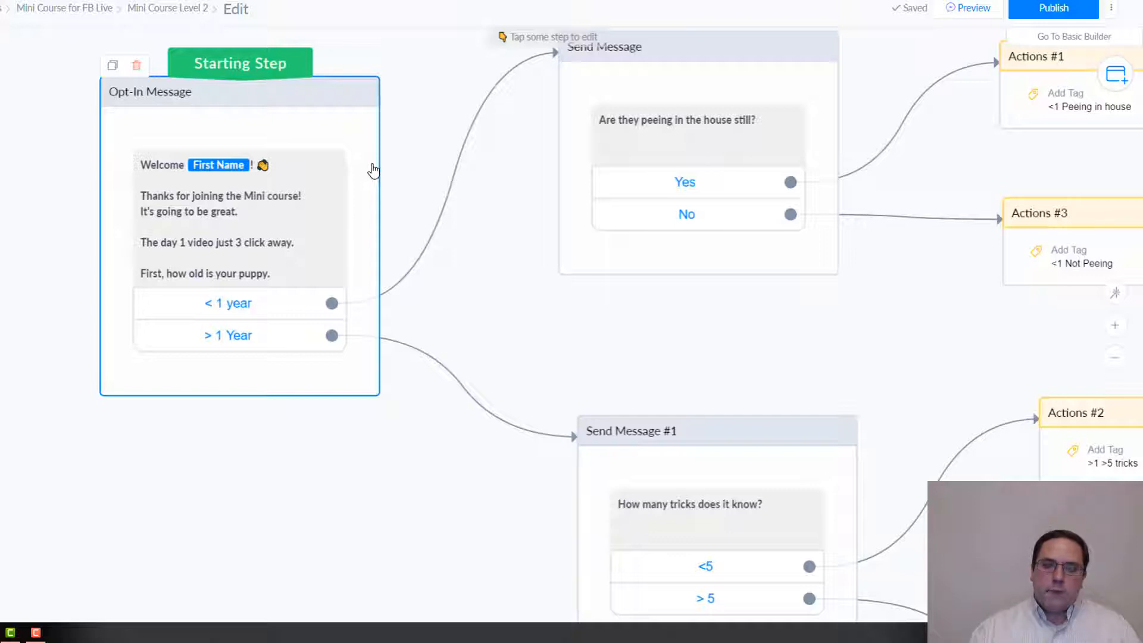
click(247, 305)
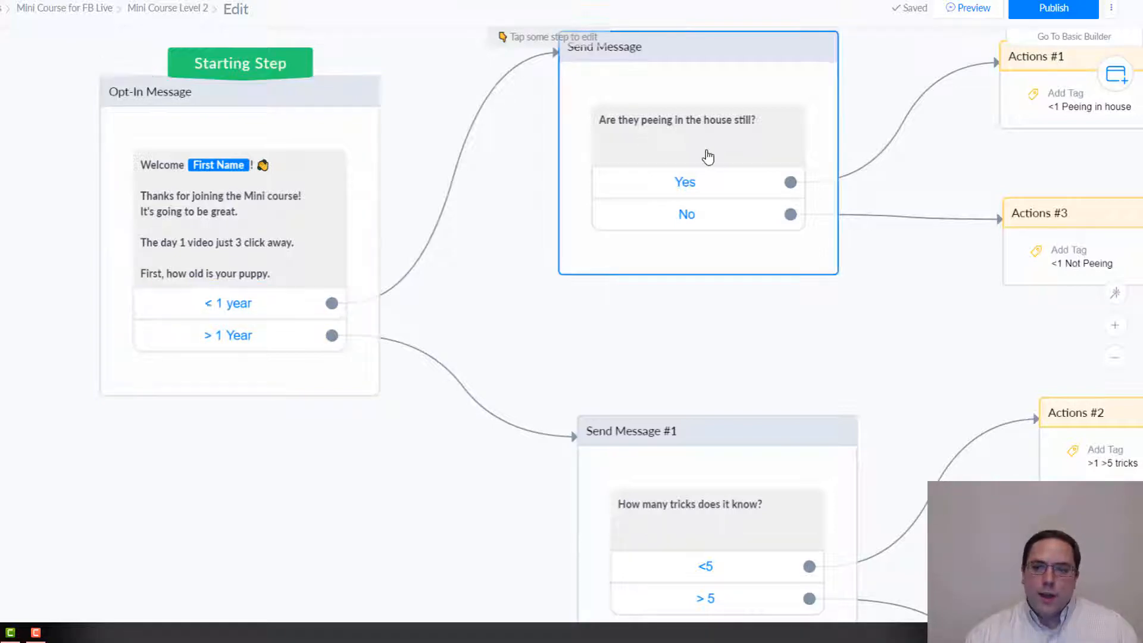
Step: Examine the two follow-up questions about peeing in the house and how many tricks the puppy knows
drag(694, 289, 550, 281)
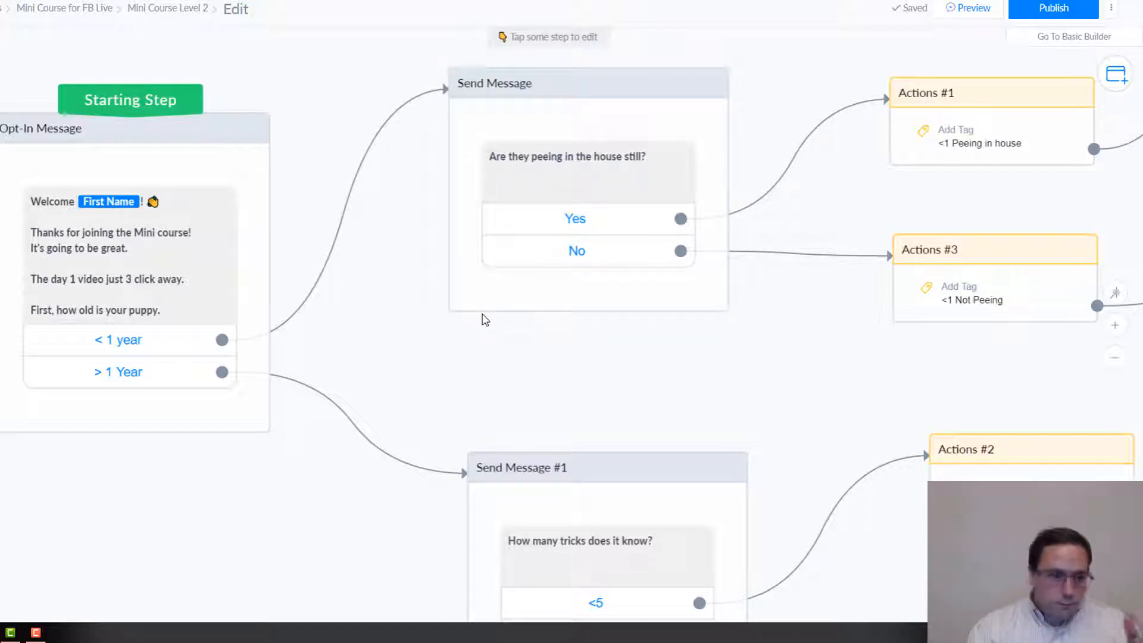
scroll(347, 293, down, 1)
scroll(347, 293, right, 2)
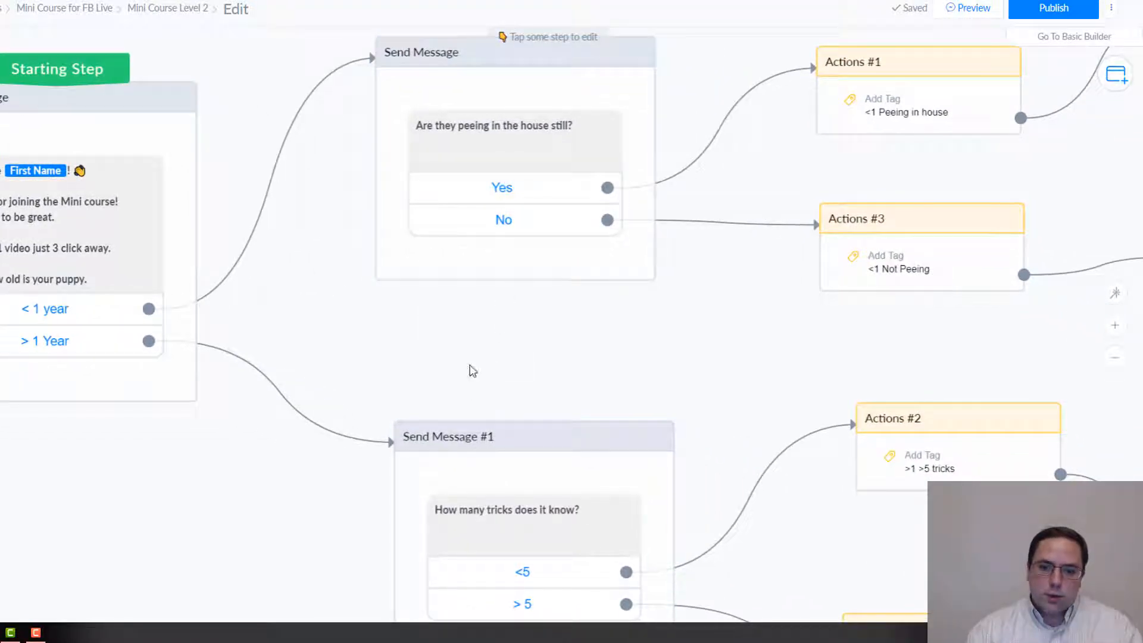
scroll(470, 337, right, 1)
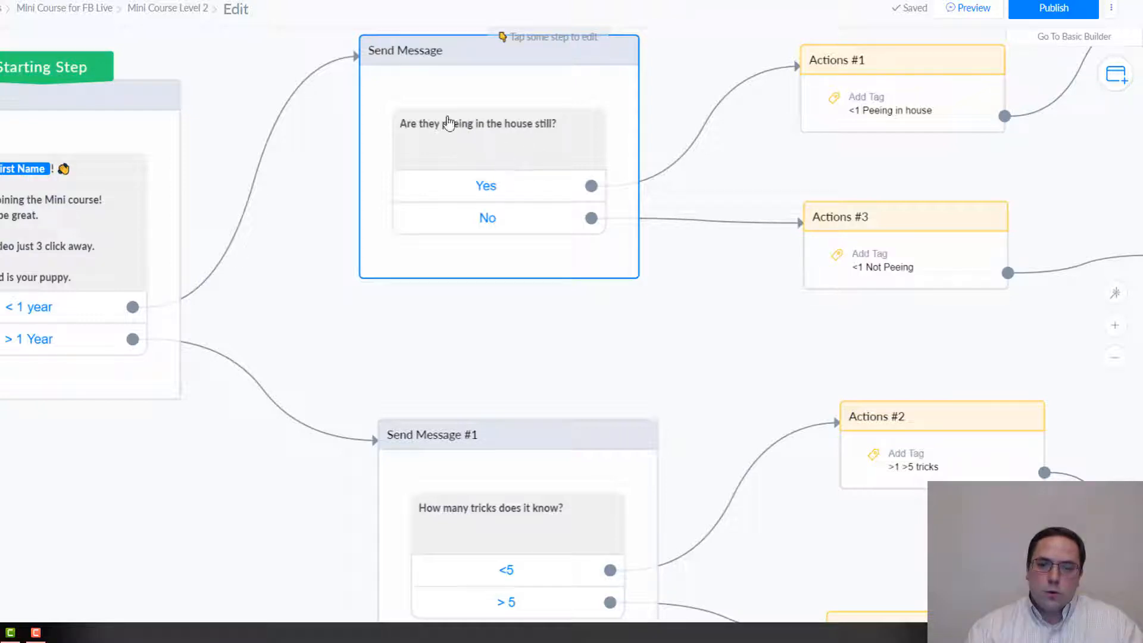
drag(532, 324, 473, 239)
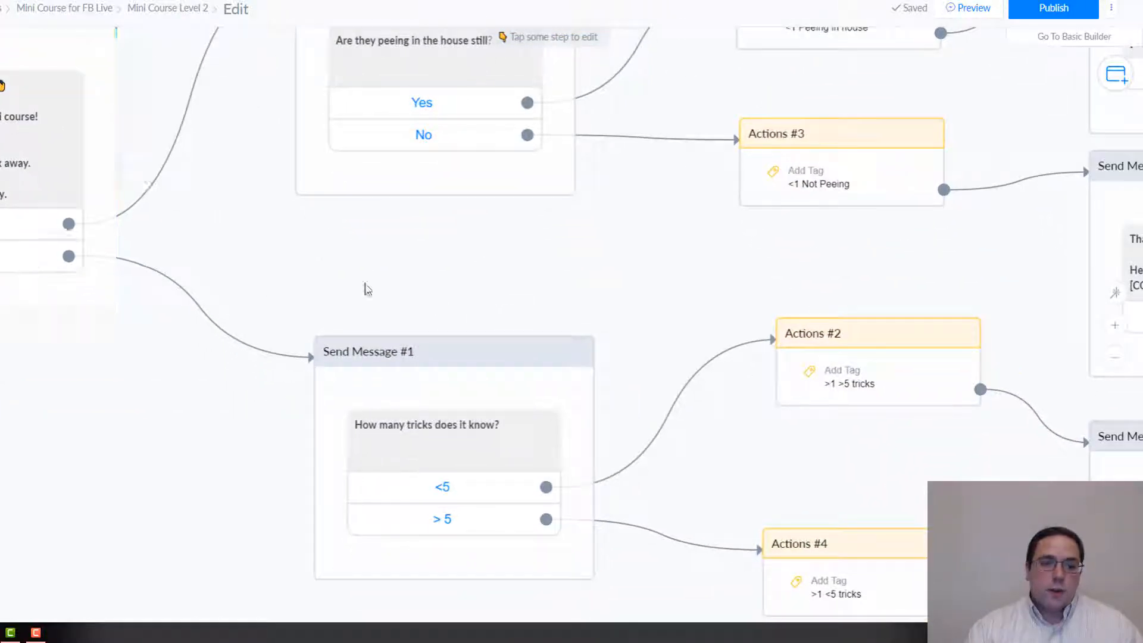
drag(365, 289, 459, 266)
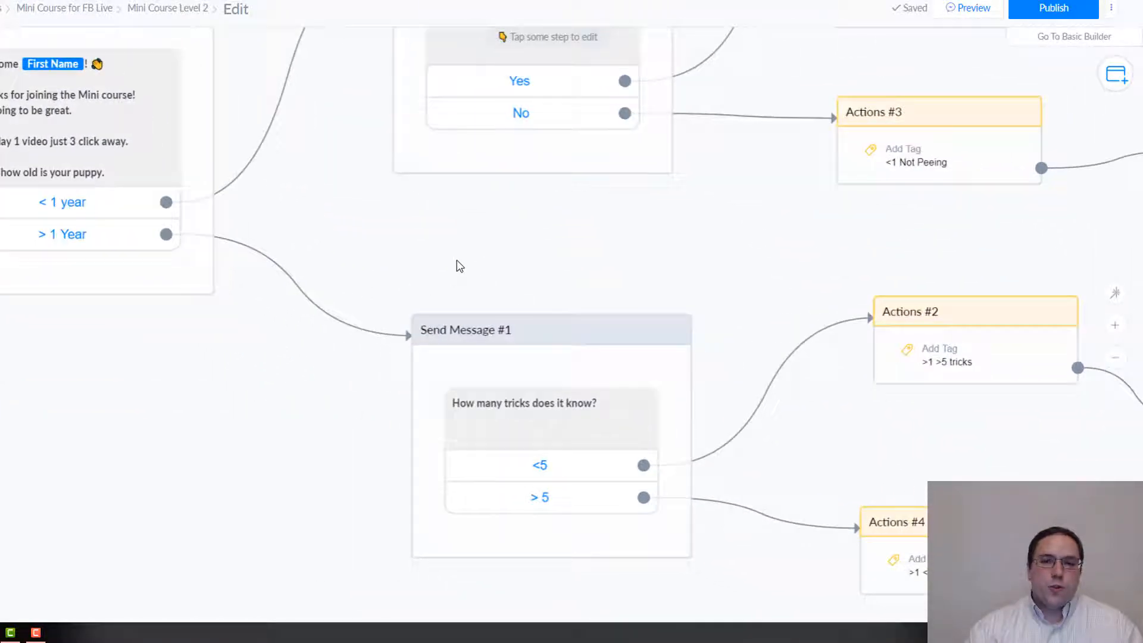
scroll(485, 258, right, 3)
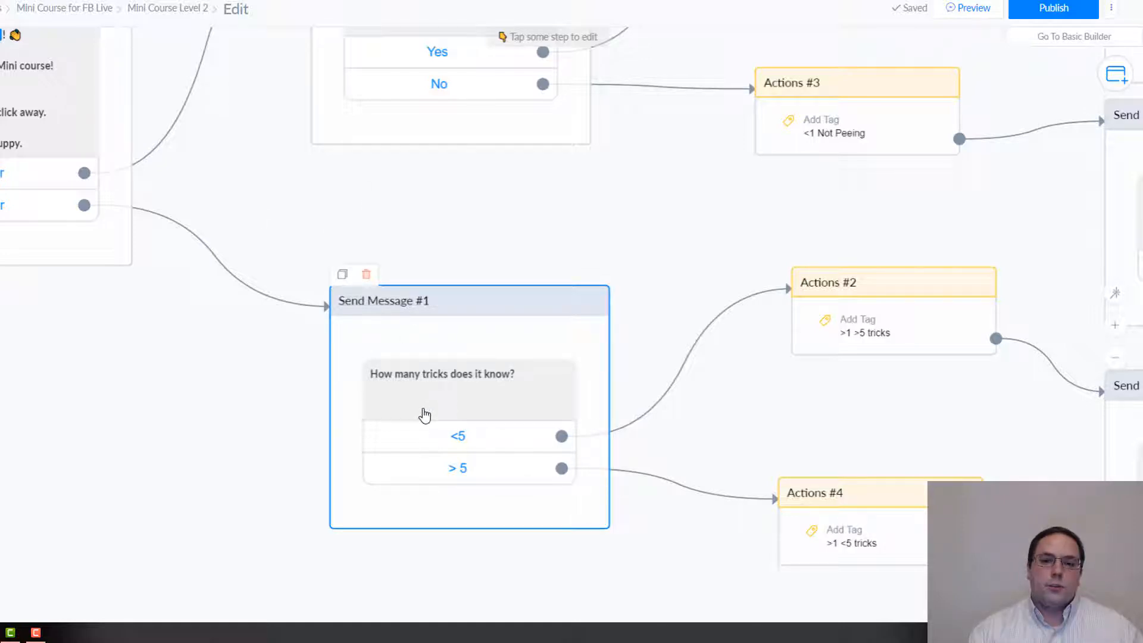
Step: Review how the Yes and No replies to the peeing question lead through tag actions to the enrollment messages
scroll(508, 217, down, 5)
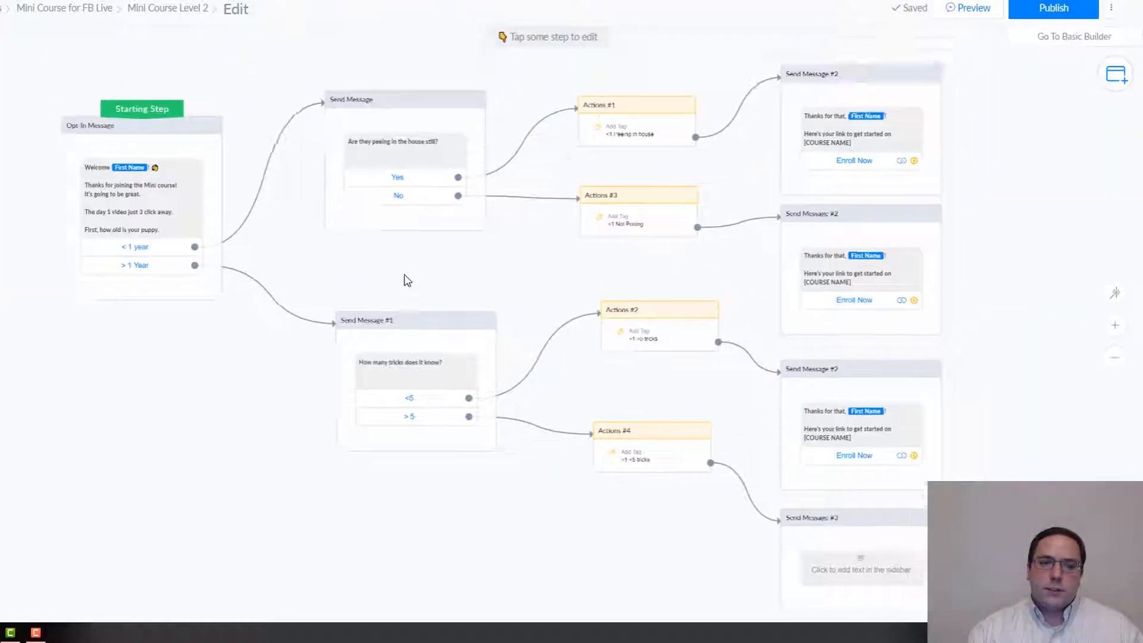
scroll(408, 280, up, 2)
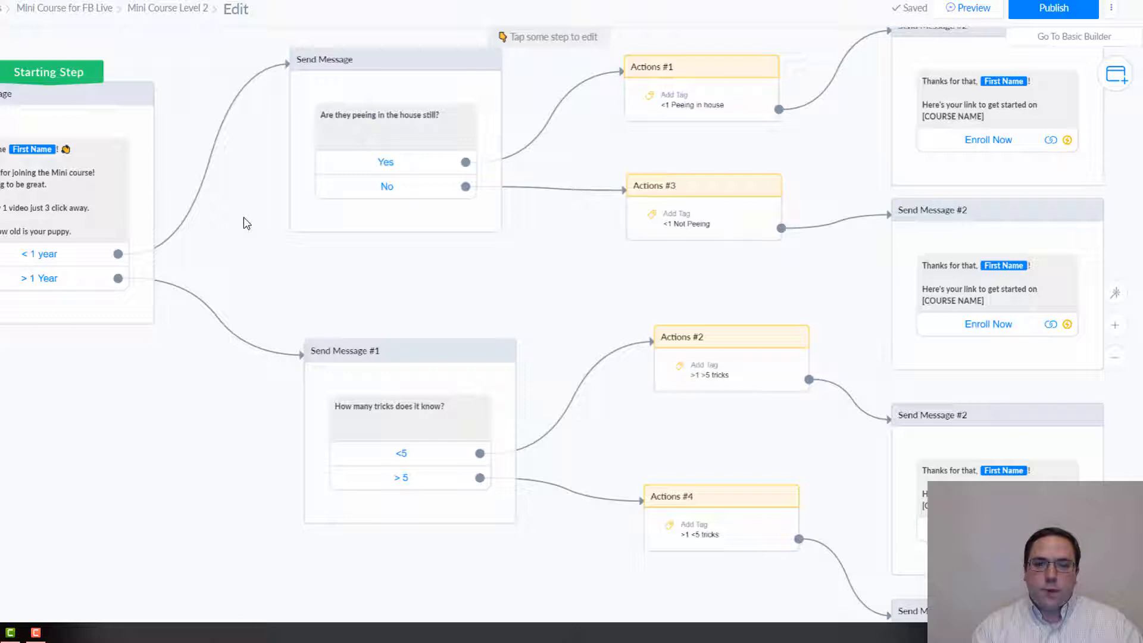
drag(618, 102, 463, 216)
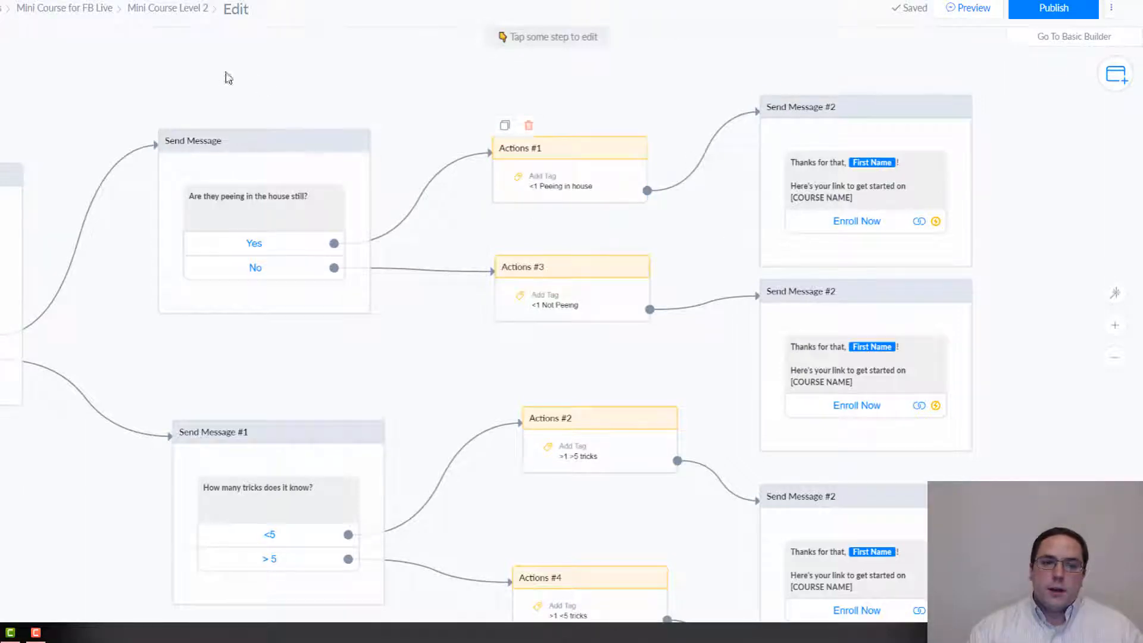
scroll(382, 75, left, 3)
scroll(382, 74, left, 1)
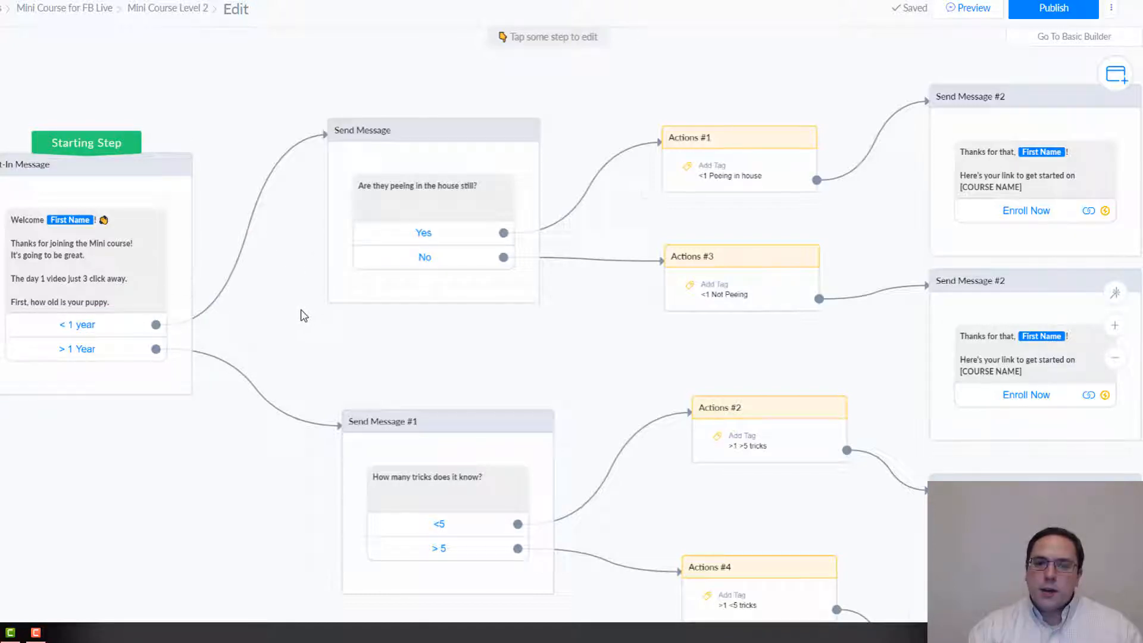
drag(301, 313, 242, 332)
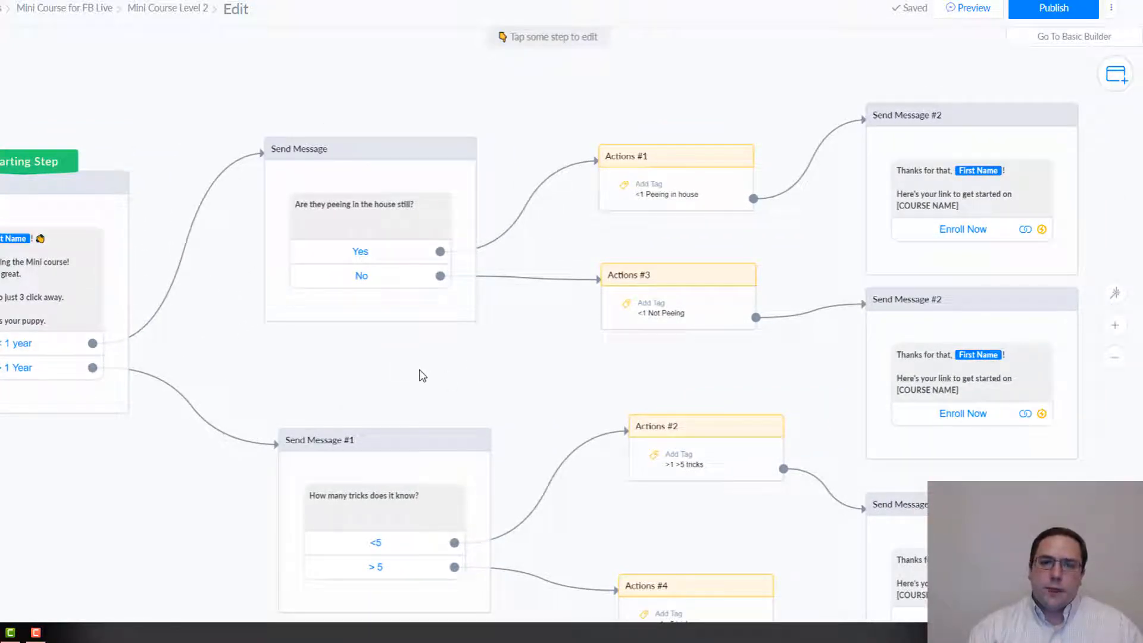
Step: Examine the <5 and > 5 replies of Send Message #1 and the tag actions they connect to
scroll(391, 332, down, 3)
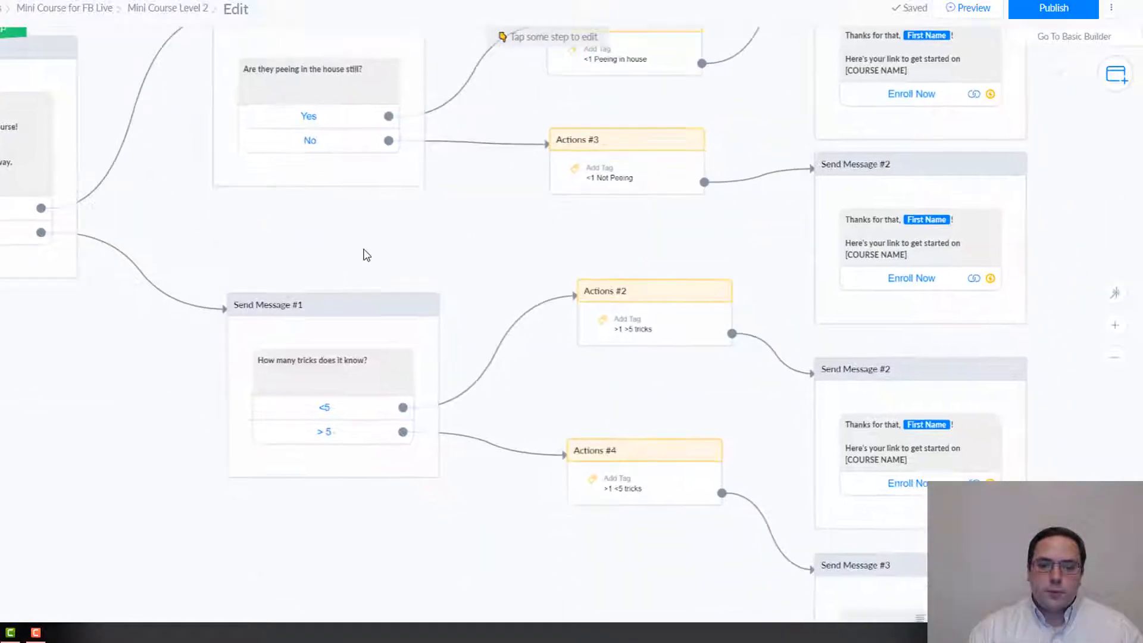
drag(314, 227, 218, 282)
click(246, 476)
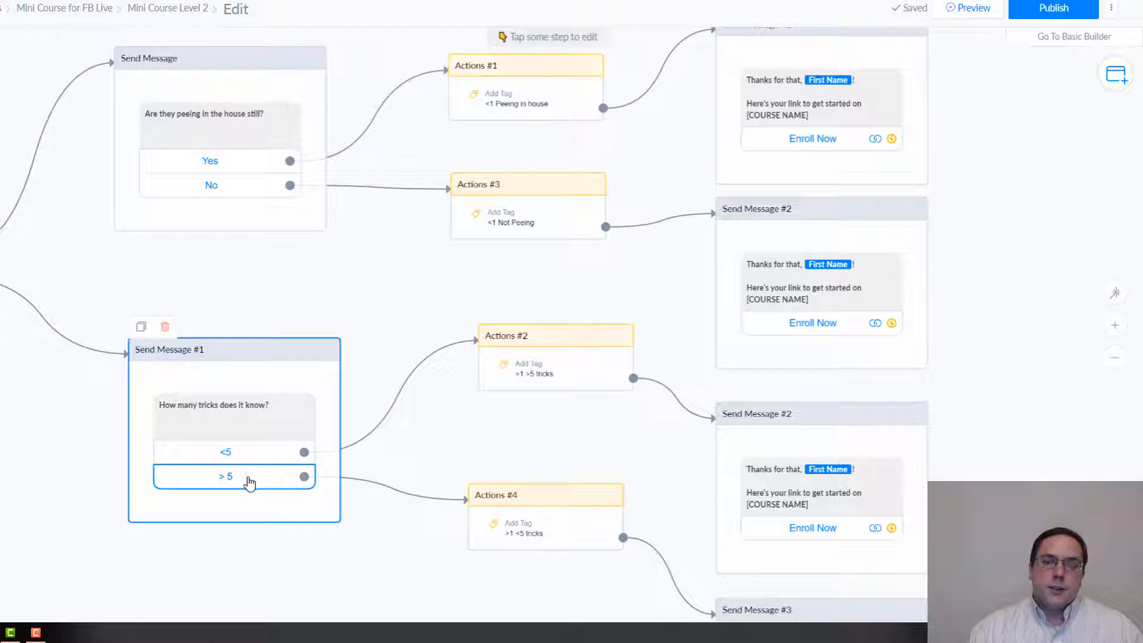
click(426, 319)
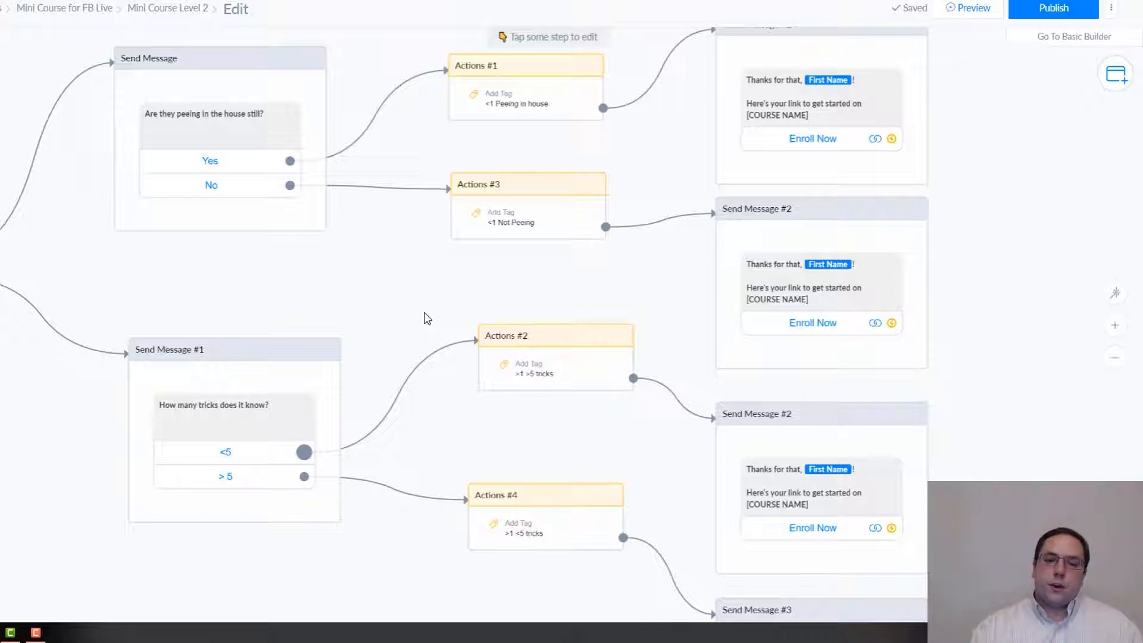
drag(94, 445, 110, 439)
click(245, 448)
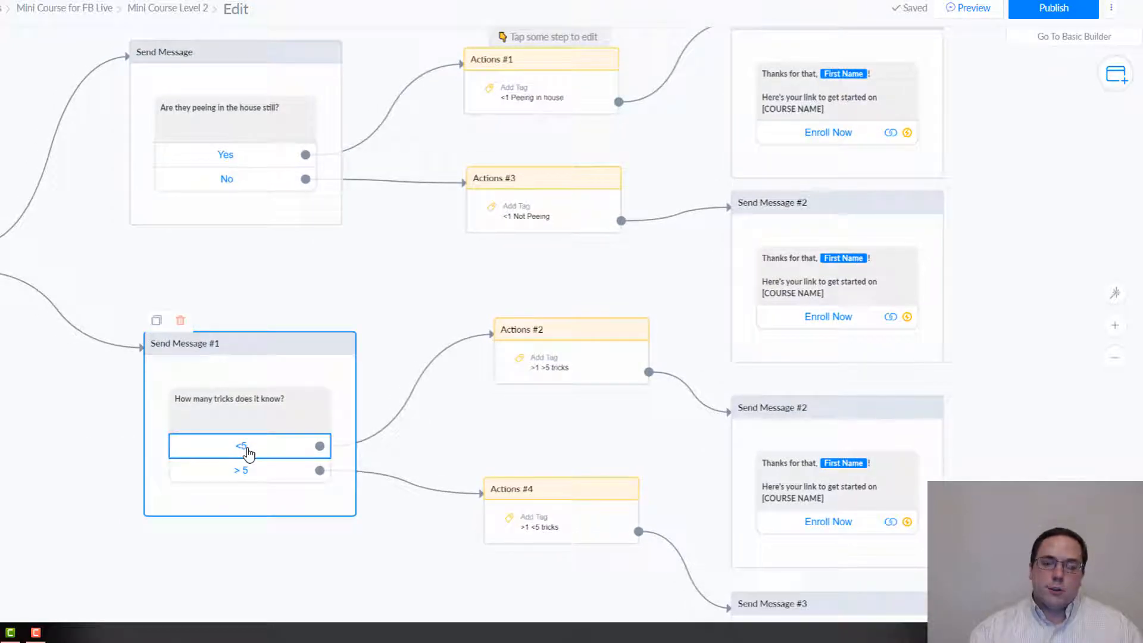
click(268, 298)
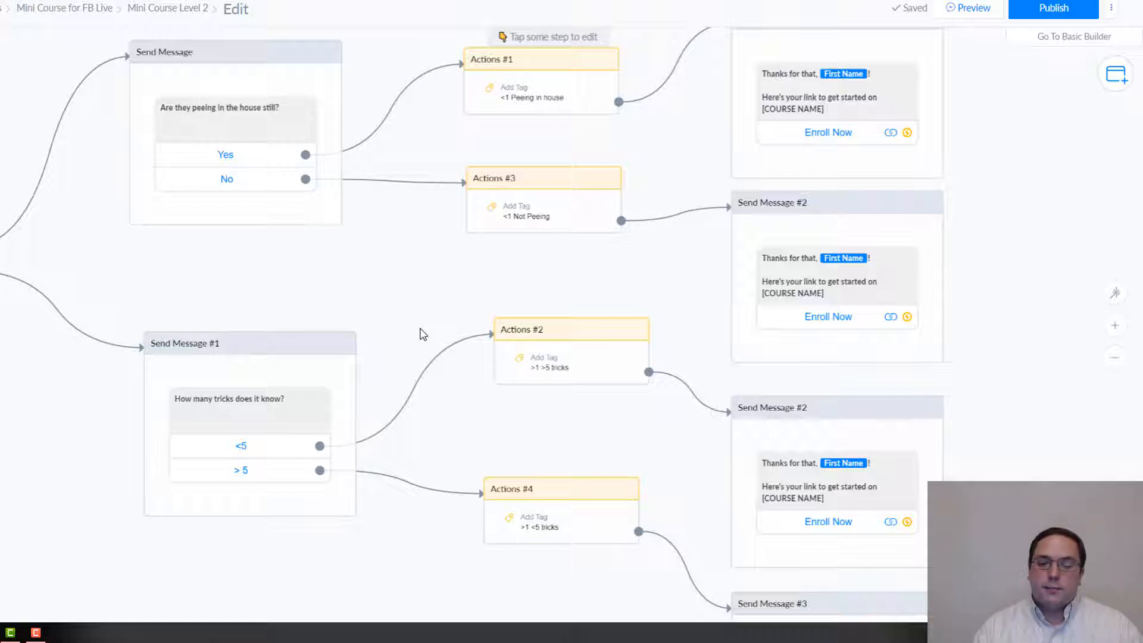
drag(476, 279, 448, 282)
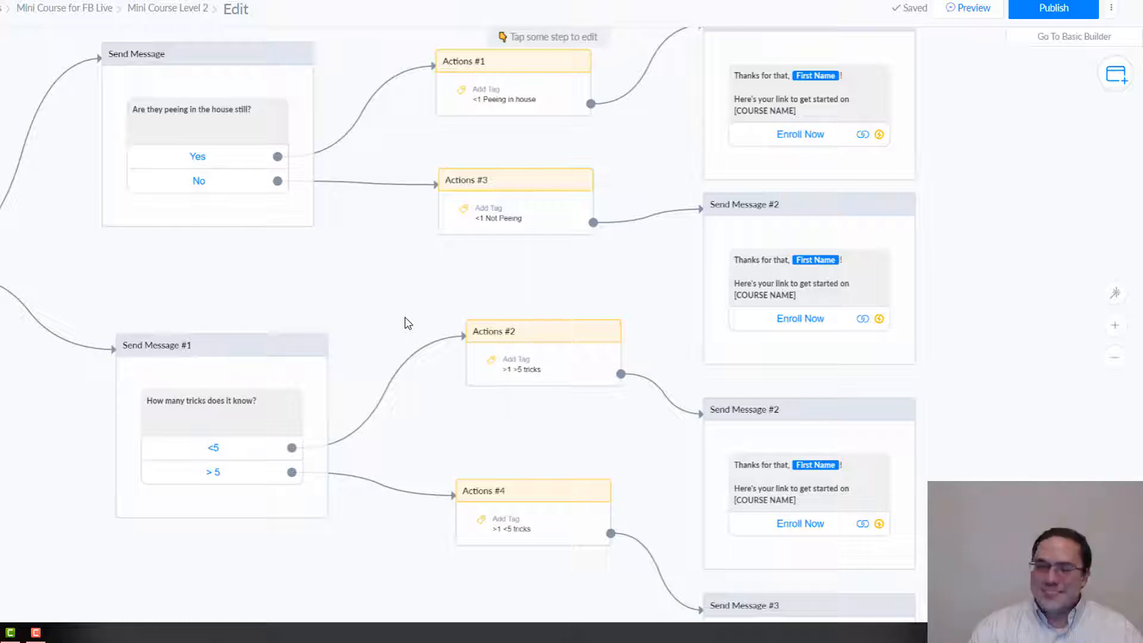
Step: Examine the final Enroll Now messages that close each branch of the flow
scroll(400, 280, down, 3)
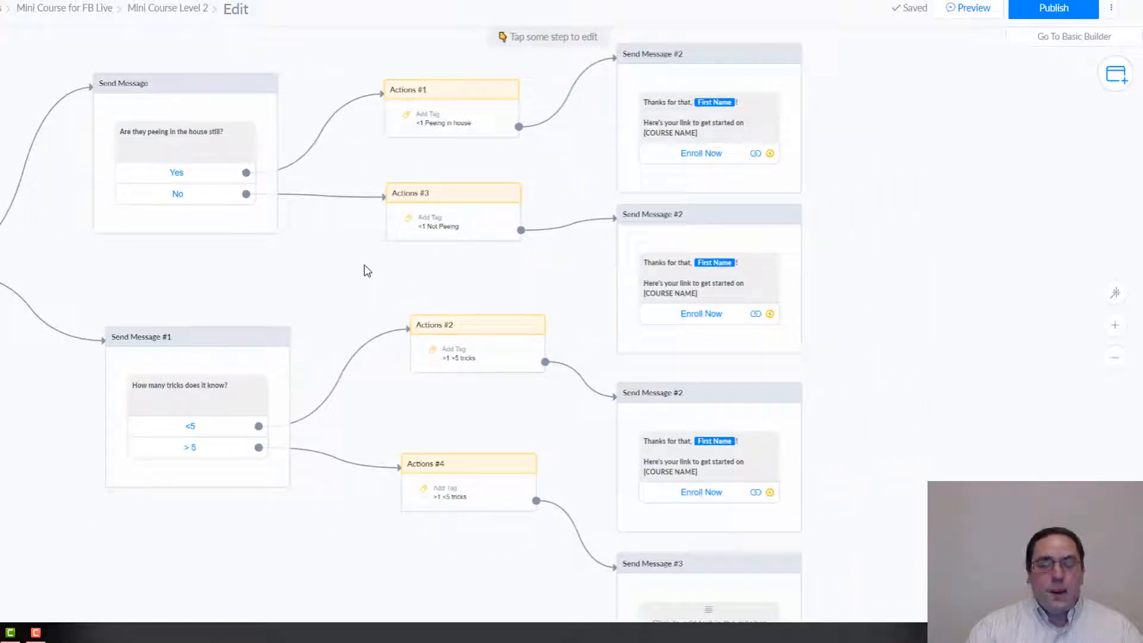
scroll(357, 272, right, 3)
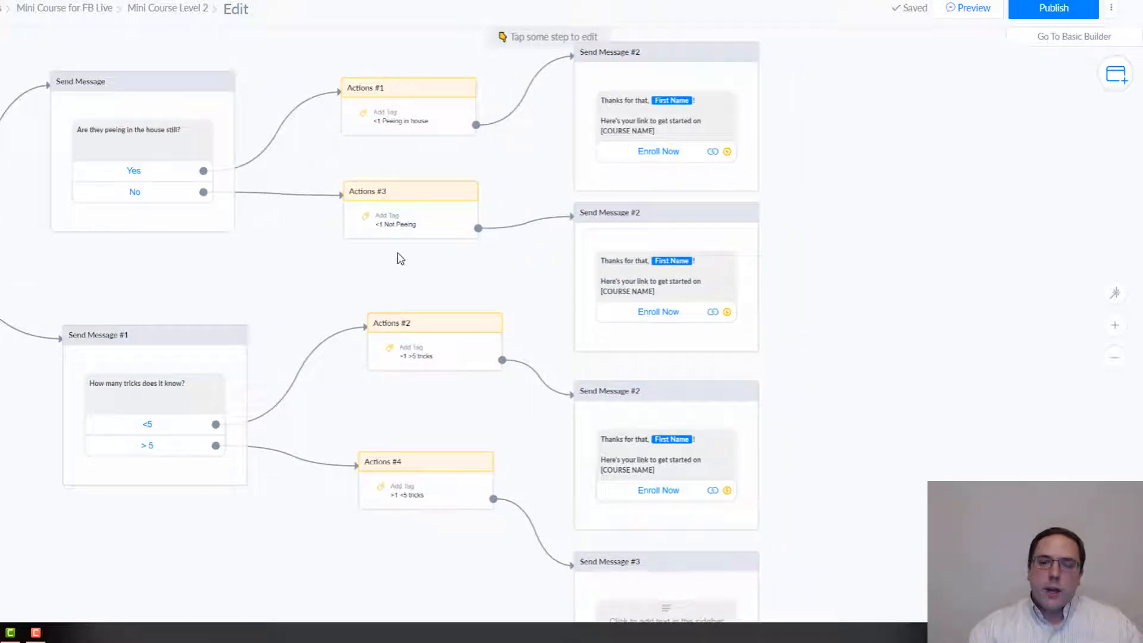
scroll(179, 268, down, 3)
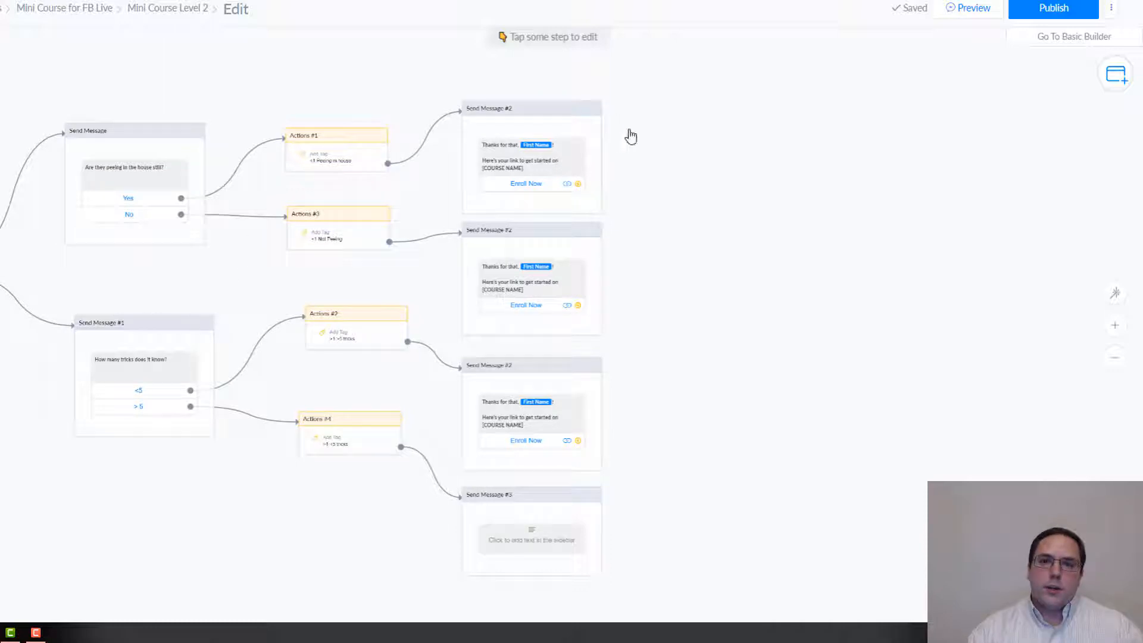
drag(637, 165, 538, 202)
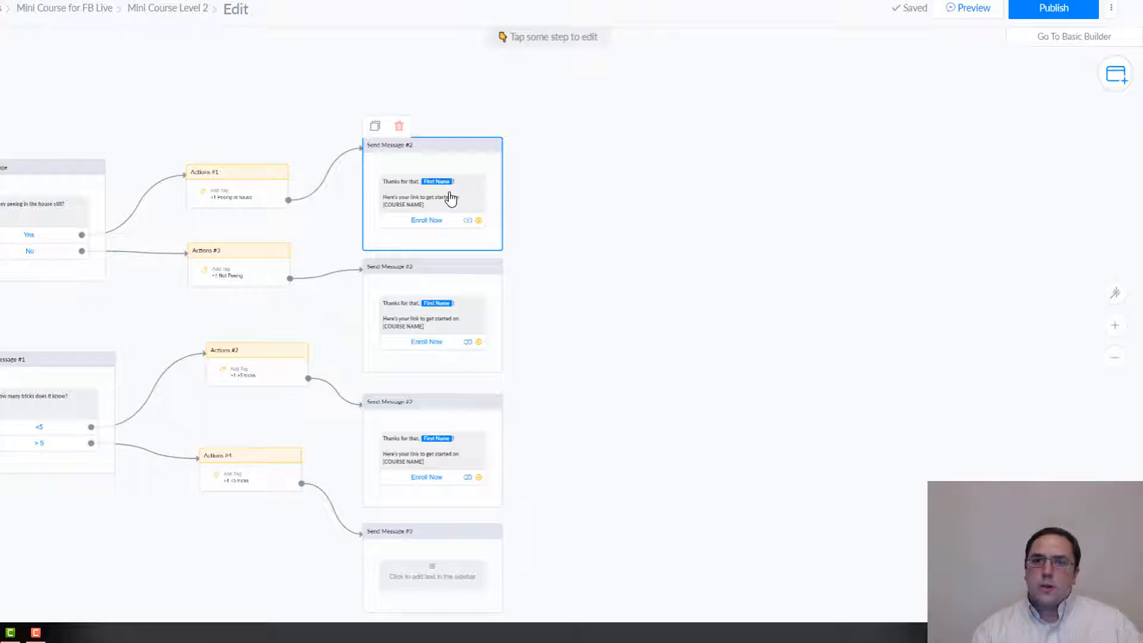
scroll(451, 198, up, 2)
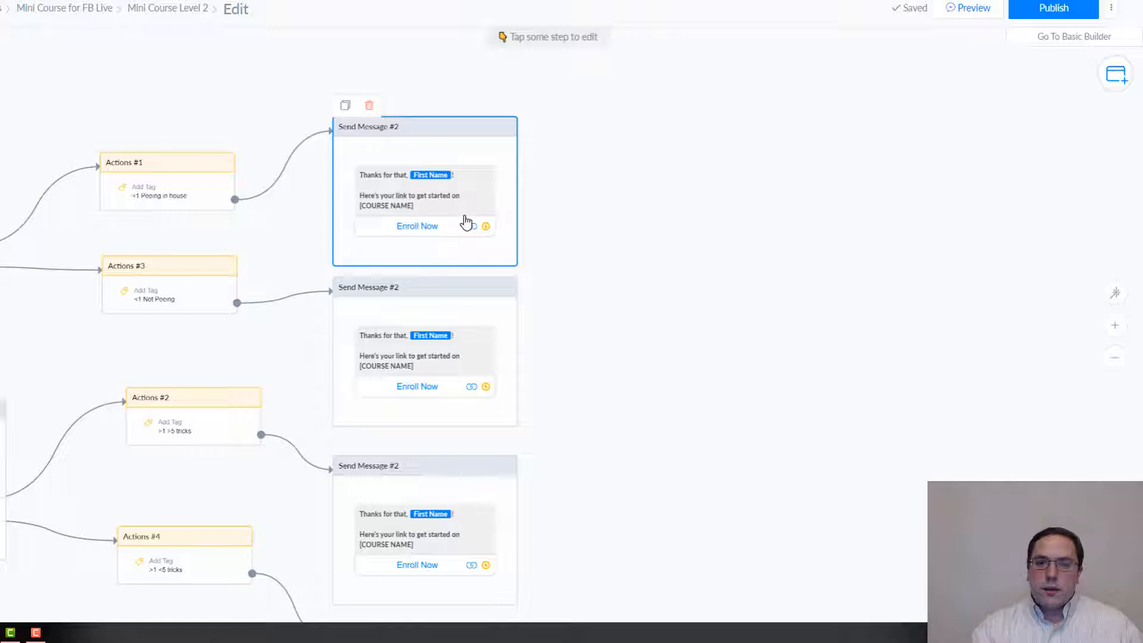
scroll(594, 402, down, 2)
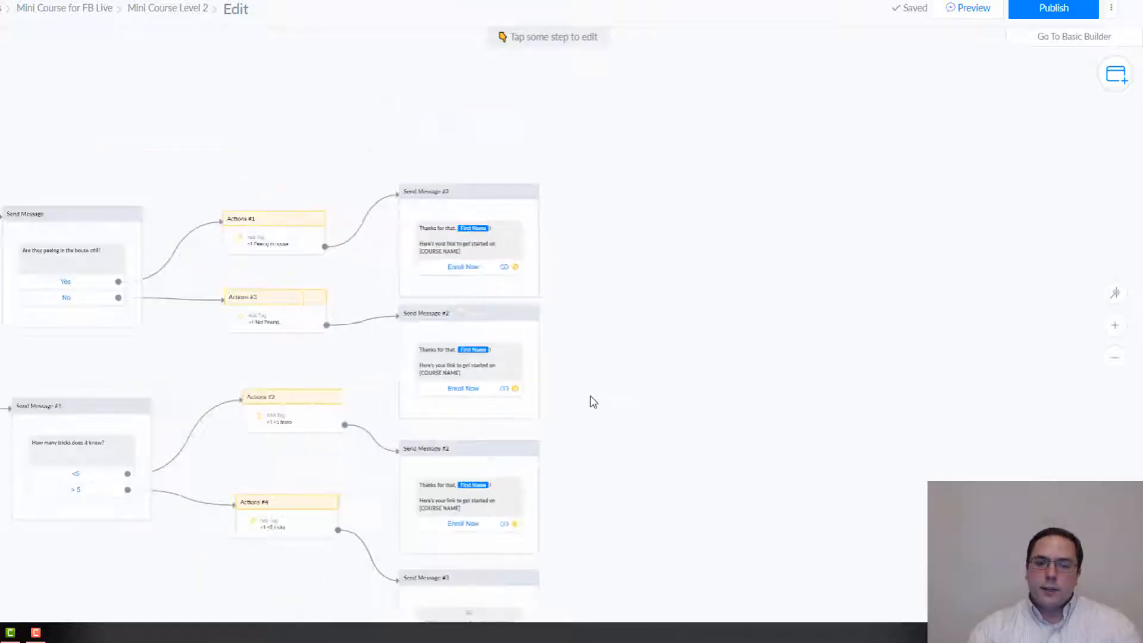
scroll(543, 324, up, 2)
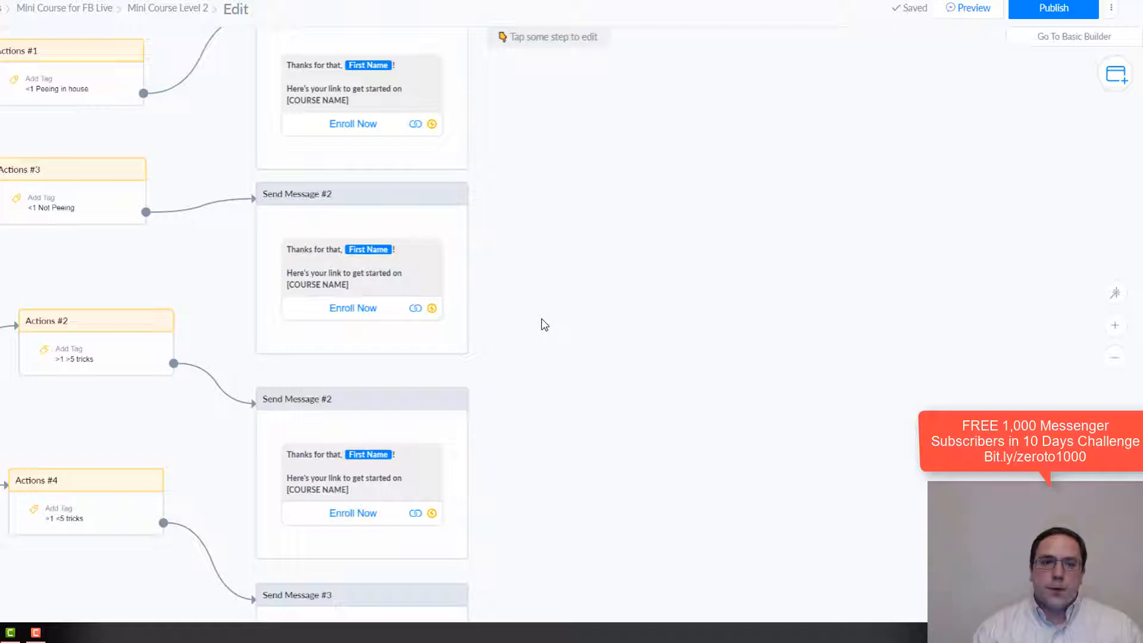
scroll(545, 324, down, 2)
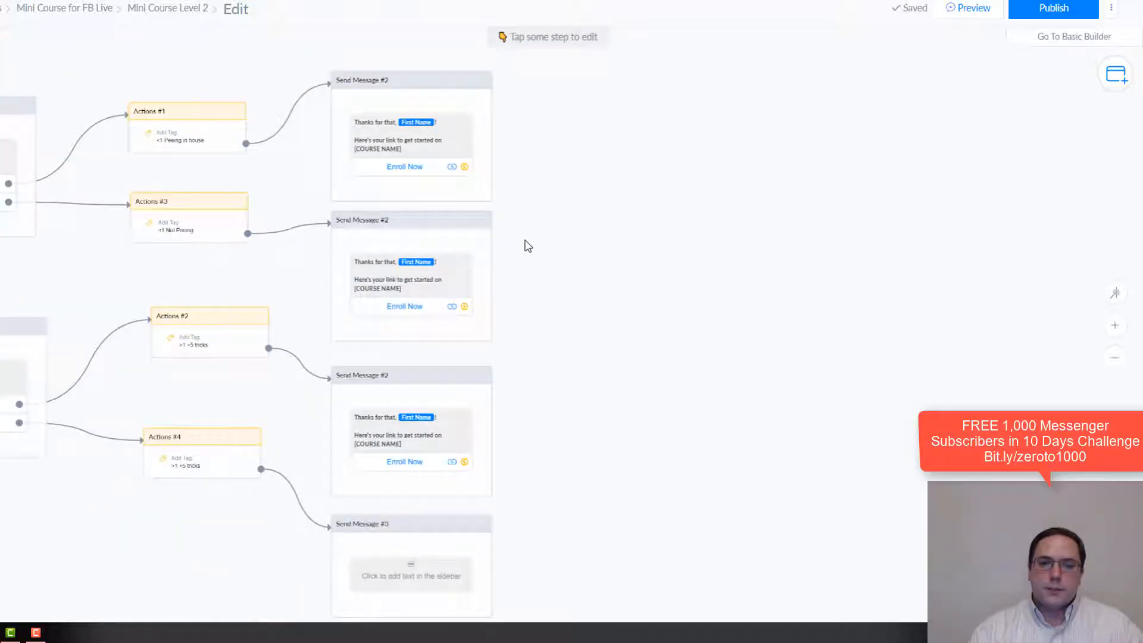
drag(525, 245, 528, 273)
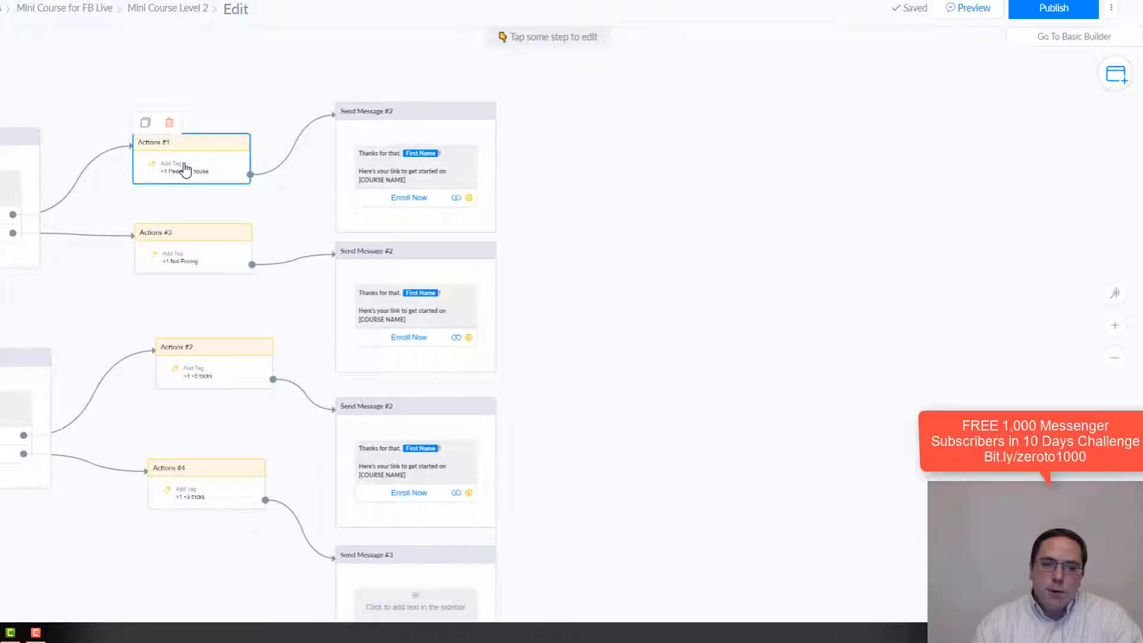
Step: Review the four Add Tag actions in the context of the whole flow, from the starting step to the final messages
scroll(702, 319, left, 5)
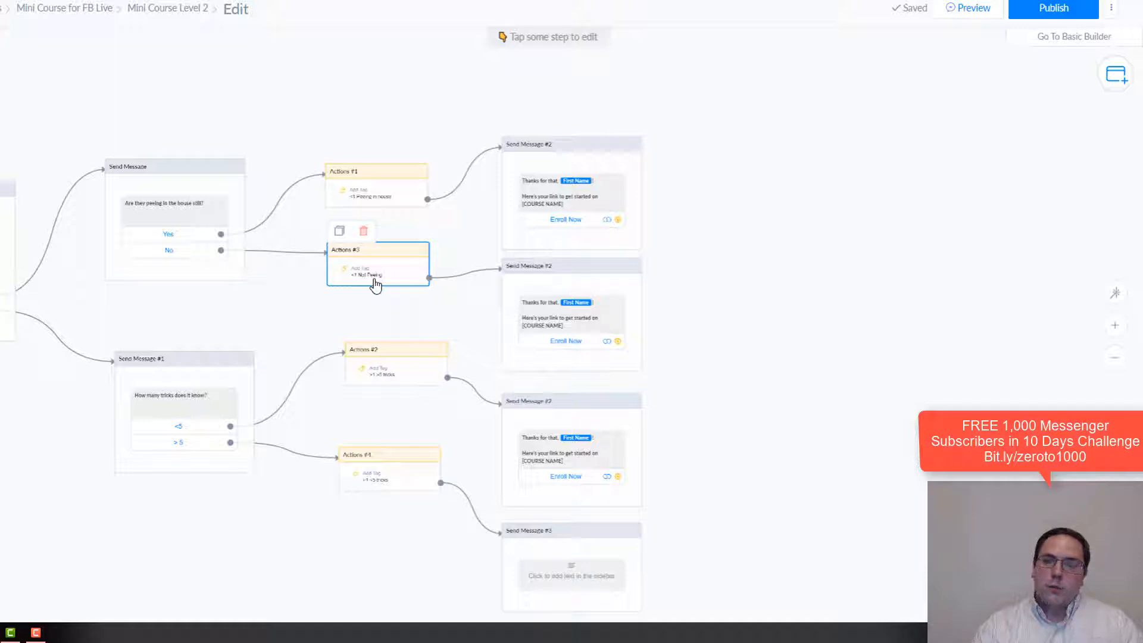
drag(250, 292, 334, 321)
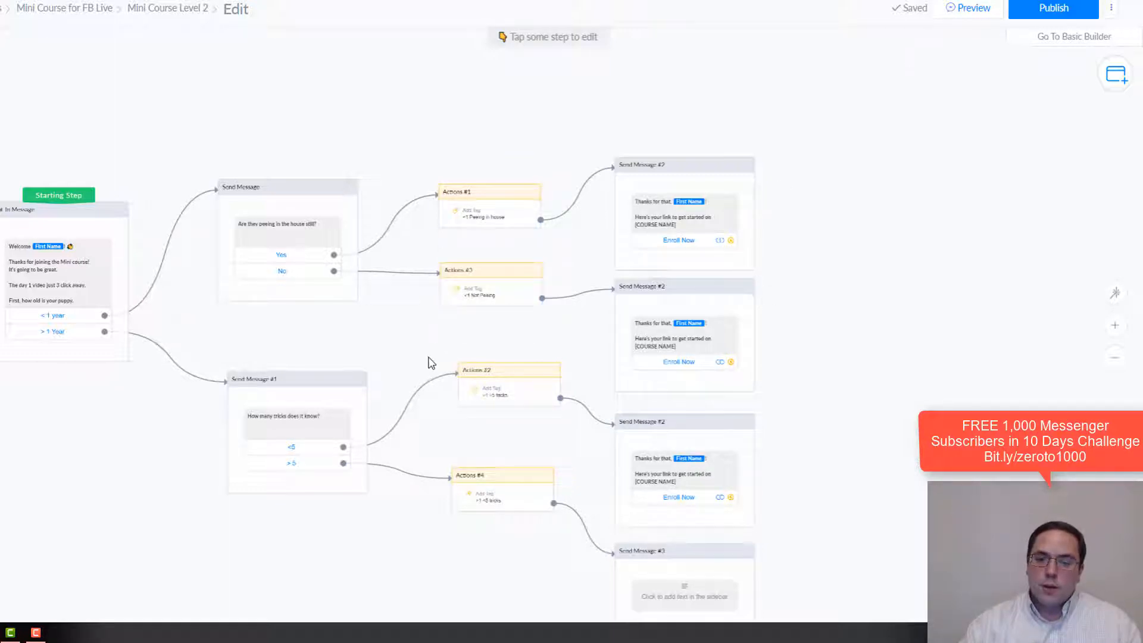
scroll(432, 363, up, 1)
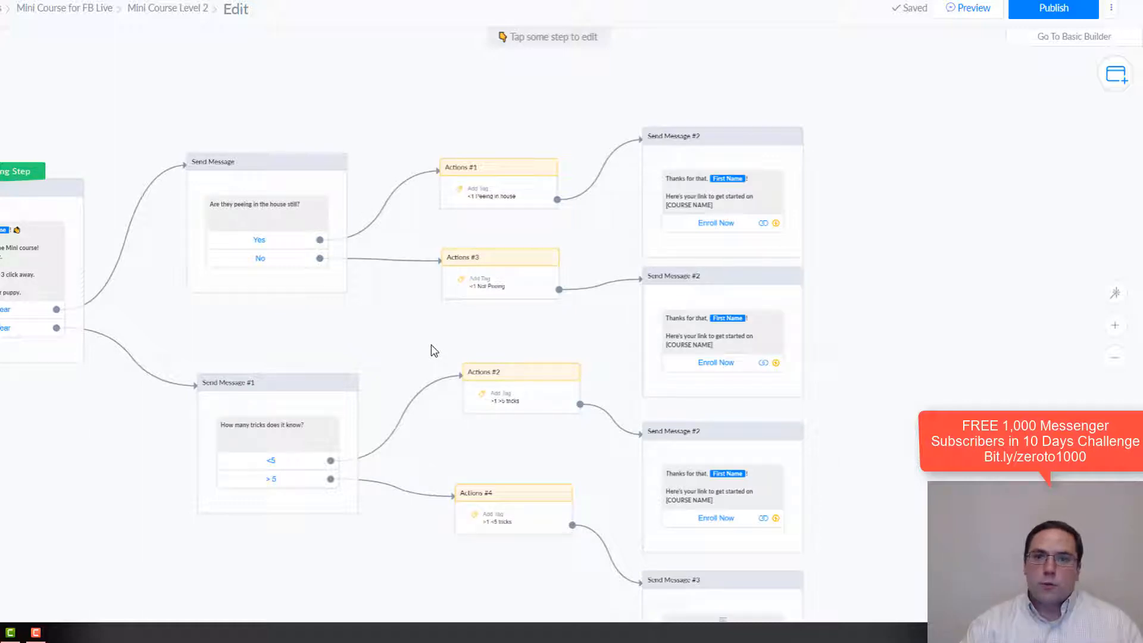
scroll(399, 334, down, 1)
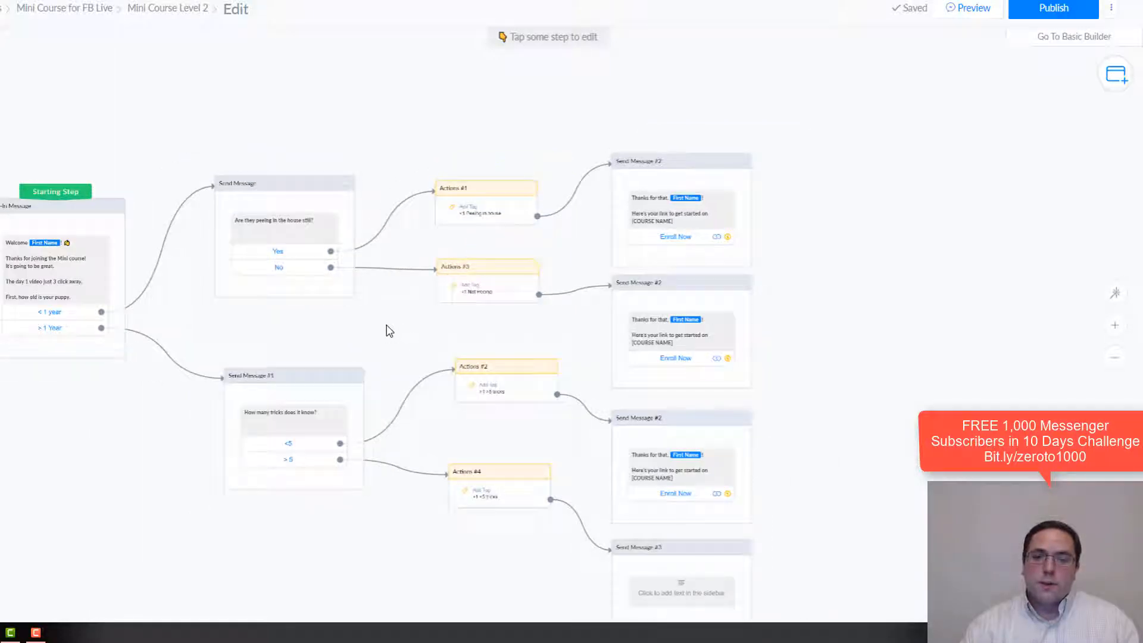